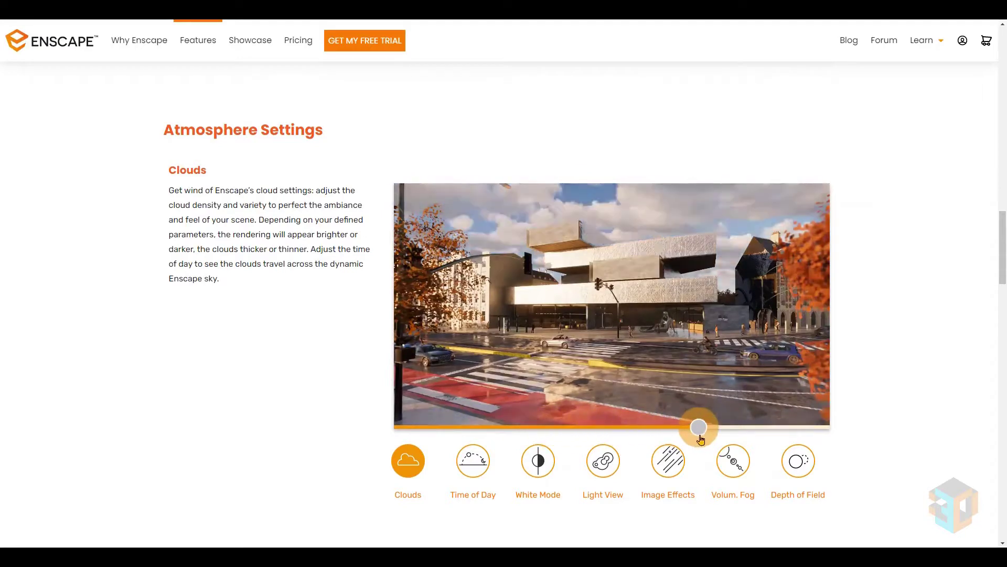
Step: Try out the Time of Day, Volumetric Fog and Depth of Field previews under Atmosphere Settings
{"action": "left_click", "coordinate": [473, 461]}
{"action": "left_click_drag", "start_coordinate": [446, 429], "coordinate": [831, 447]}
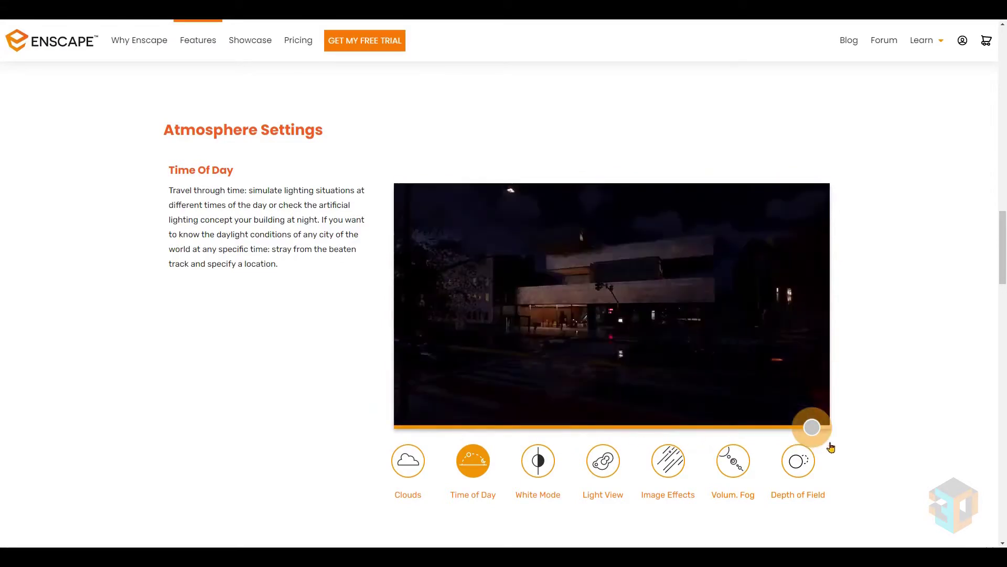
{"action": "left_click_drag", "start_coordinate": [408, 429], "coordinate": [449, 431]}
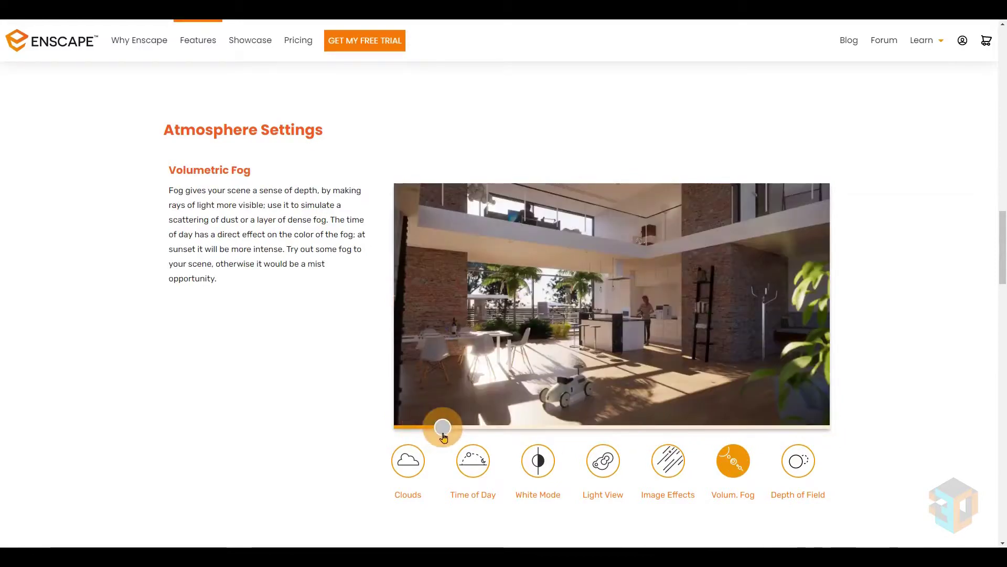
{"action": "left_click_drag", "start_coordinate": [446, 439], "coordinate": [746, 456]}
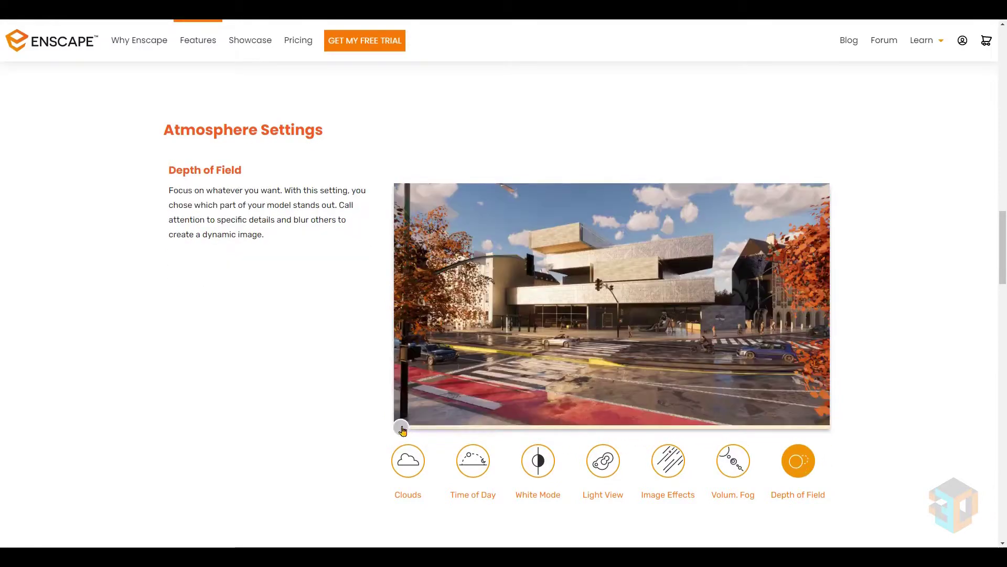
{"action": "left_click_drag", "start_coordinate": [404, 440], "coordinate": [697, 444]}
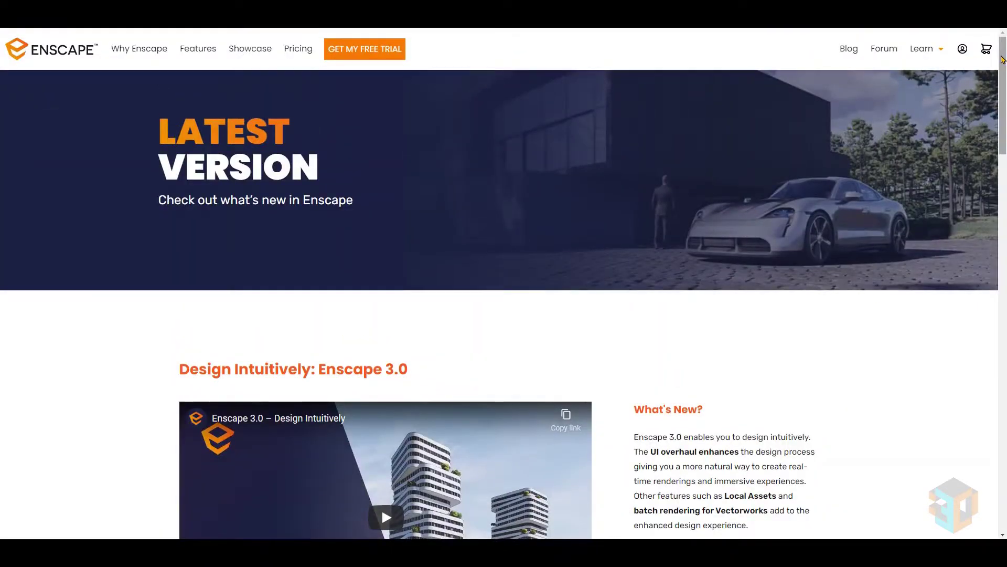
Step: Read through the Enscape website's pages on the latest version, the system requirements and the Asset Library
{"action": "scroll", "coordinate": [1003, 59], "scroll_direction": "down", "scroll_amount": 6}
{"action": "scroll", "coordinate": [503, 304], "scroll_direction": "down", "scroll_amount": 10}
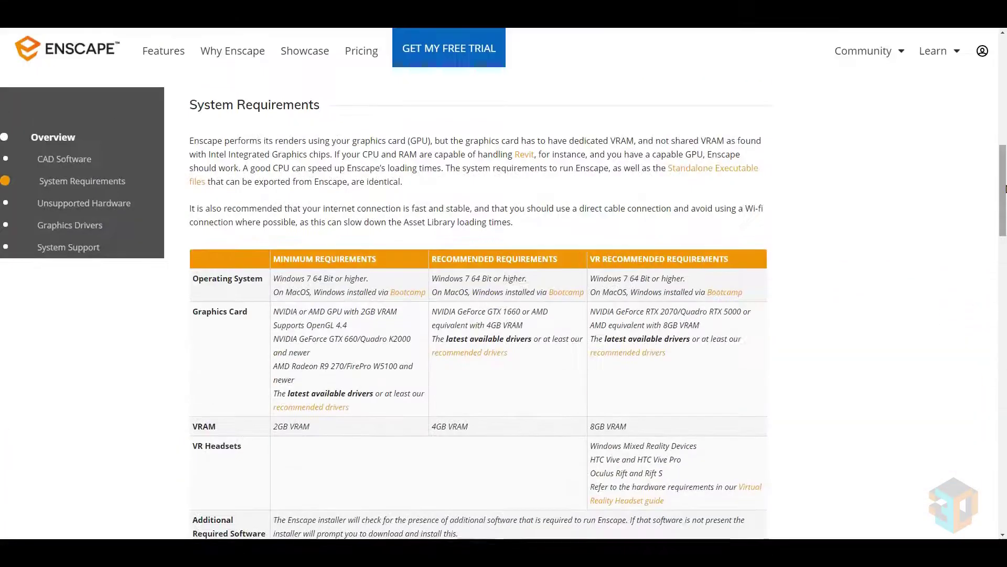
{"action": "left_click_drag", "start_coordinate": [1005, 189], "coordinate": [1005, 337]}
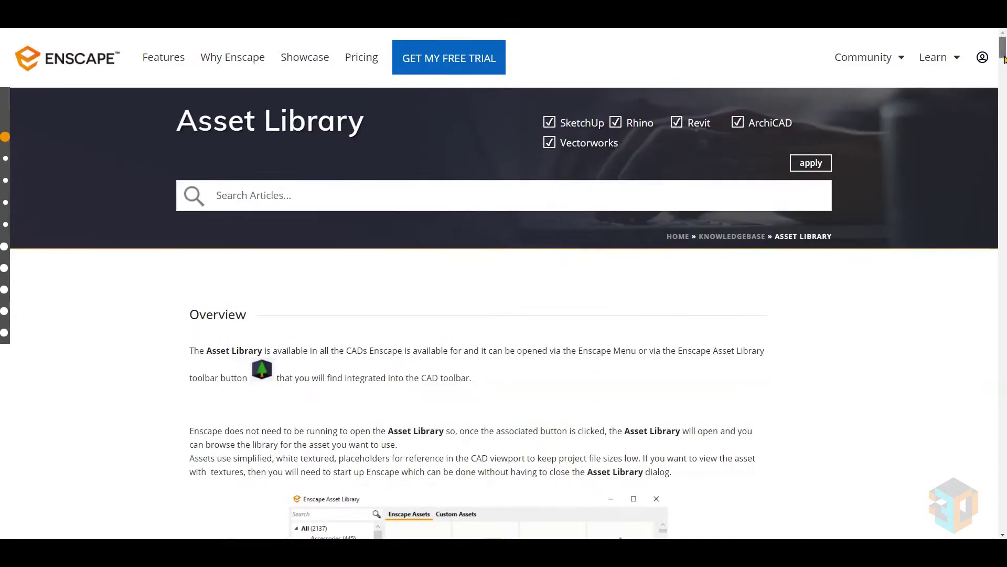
{"action": "left_click_drag", "start_coordinate": [1005, 55], "coordinate": [1006, 85]}
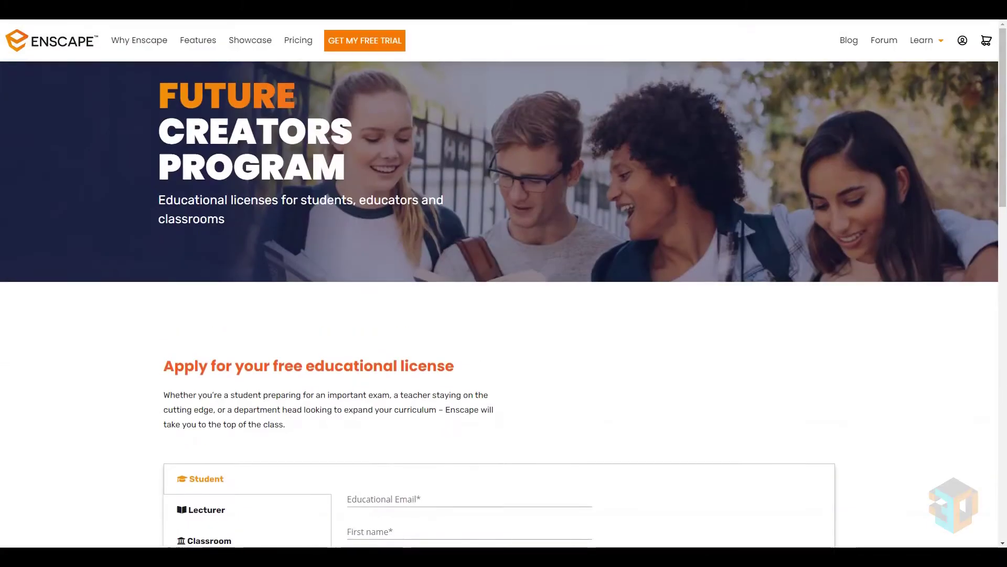
Step: Look over the student application form for the free educational license
{"action": "scroll", "coordinate": [504, 304], "scroll_direction": "down", "scroll_amount": 2}
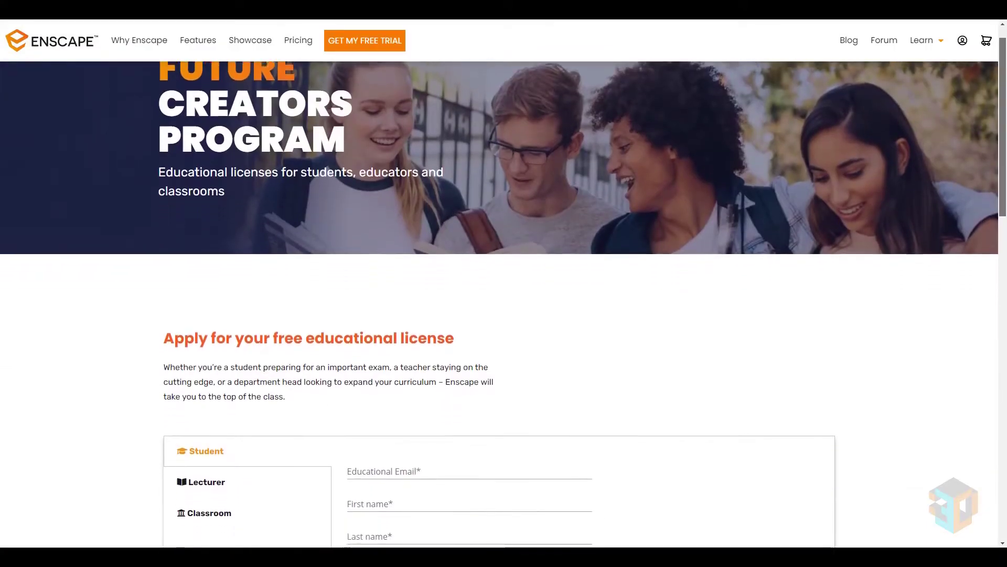
{"action": "scroll", "coordinate": [503, 304], "scroll_direction": "down", "scroll_amount": 4}
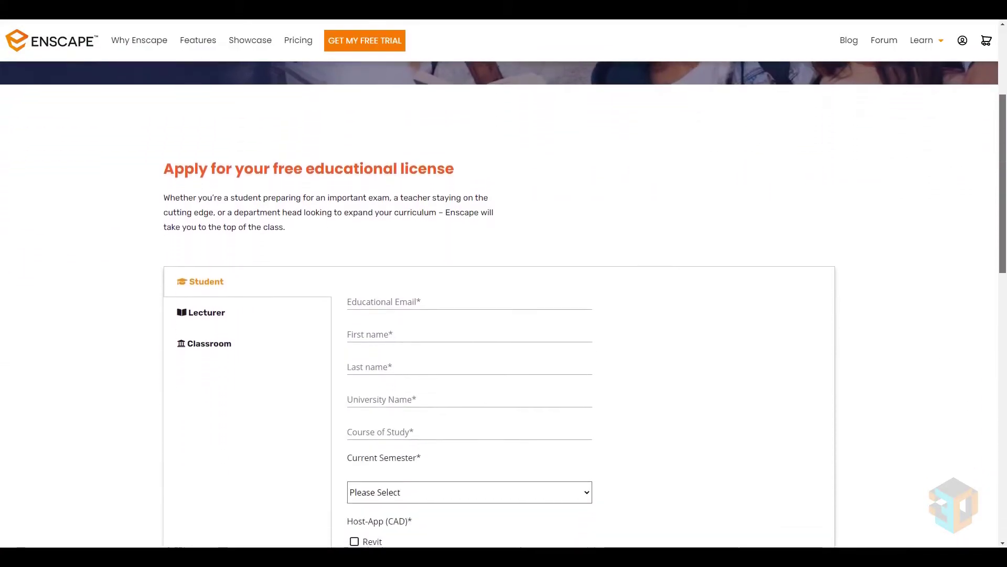
{"action": "scroll", "coordinate": [504, 305], "scroll_direction": "down", "scroll_amount": 1}
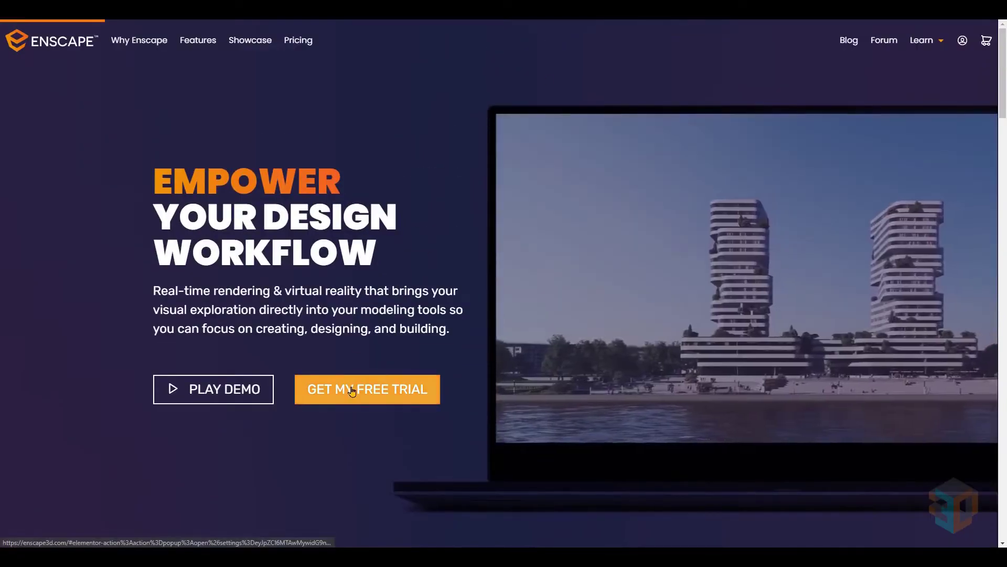
Step: Go from the home page's free trial offer to the downloads and download the latest Enscape version
{"action": "left_click", "coordinate": [353, 390]}
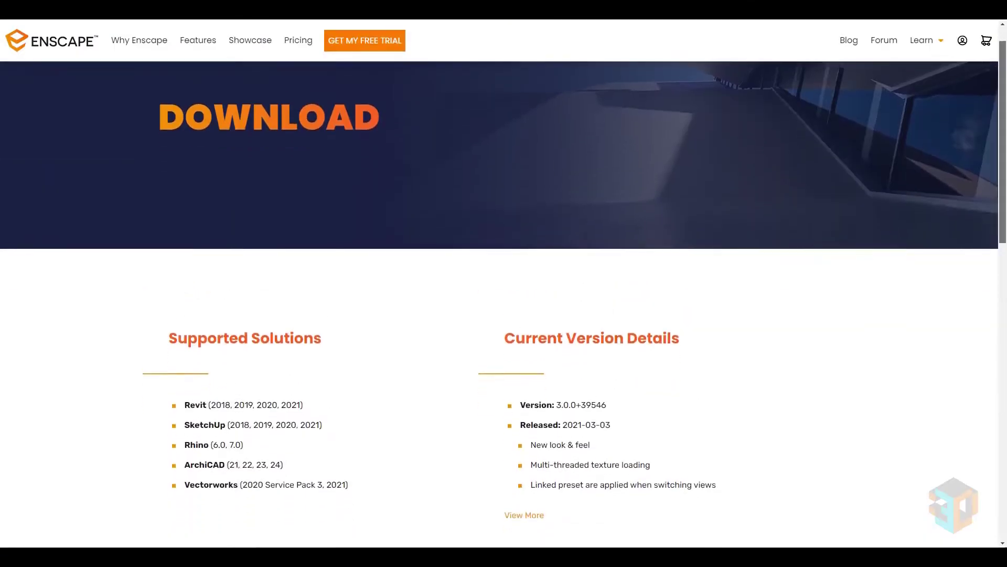
{"action": "scroll", "coordinate": [498, 284], "scroll_direction": "down", "scroll_amount": 3}
{"action": "scroll", "coordinate": [499, 283], "scroll_direction": "down", "scroll_amount": 2}
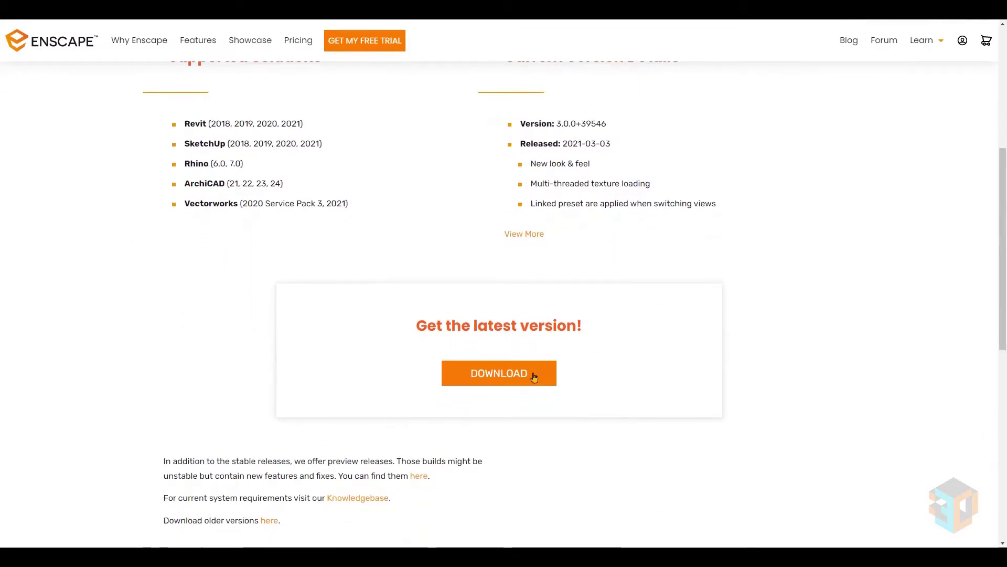
{"action": "left_click", "coordinate": [533, 377]}
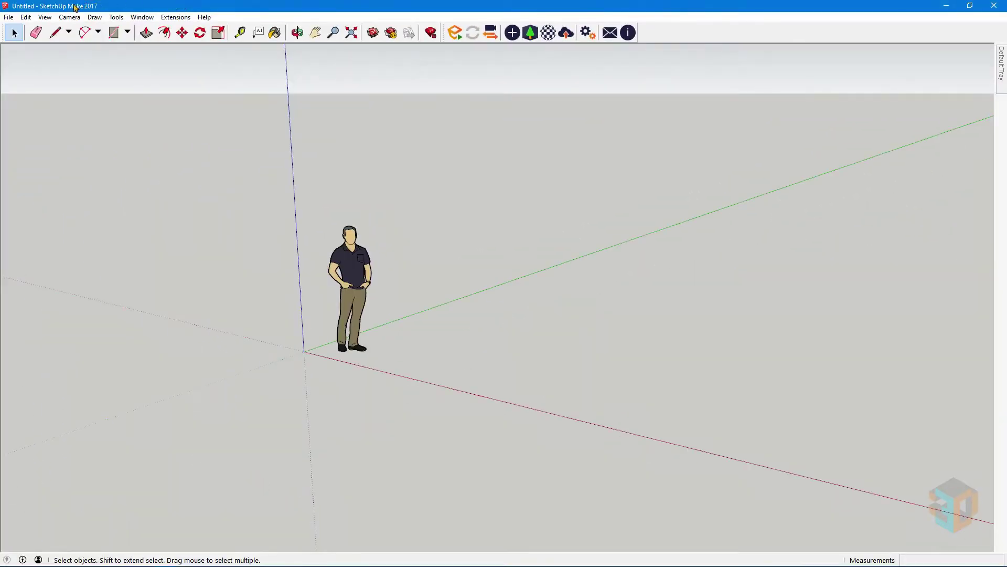
Step: Switch to SketchUp and enable the Enscape toolbar
{"action": "left_click", "coordinate": [45, 17]}
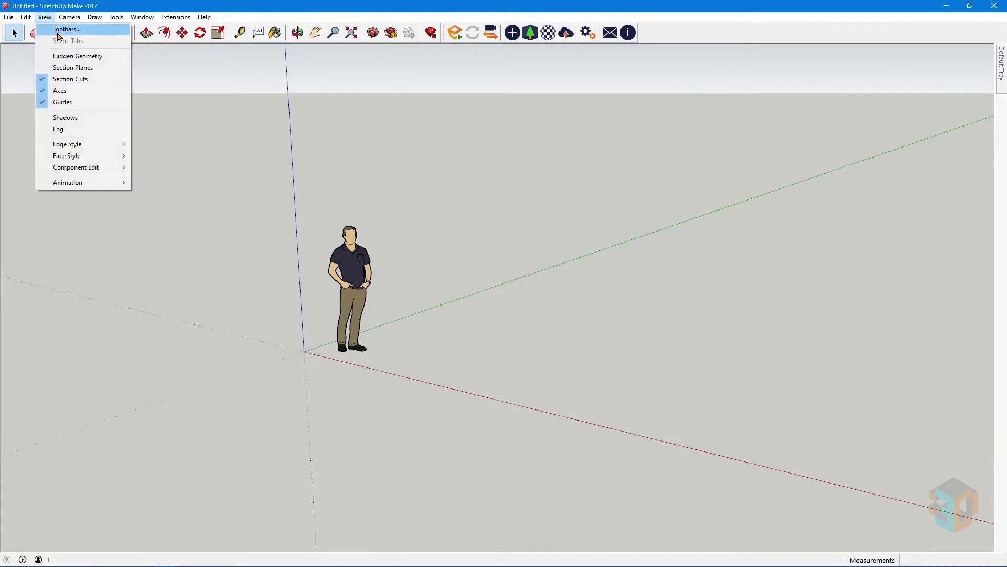
{"action": "left_click", "coordinate": [57, 30]}
{"action": "left_click", "coordinate": [538, 332]}
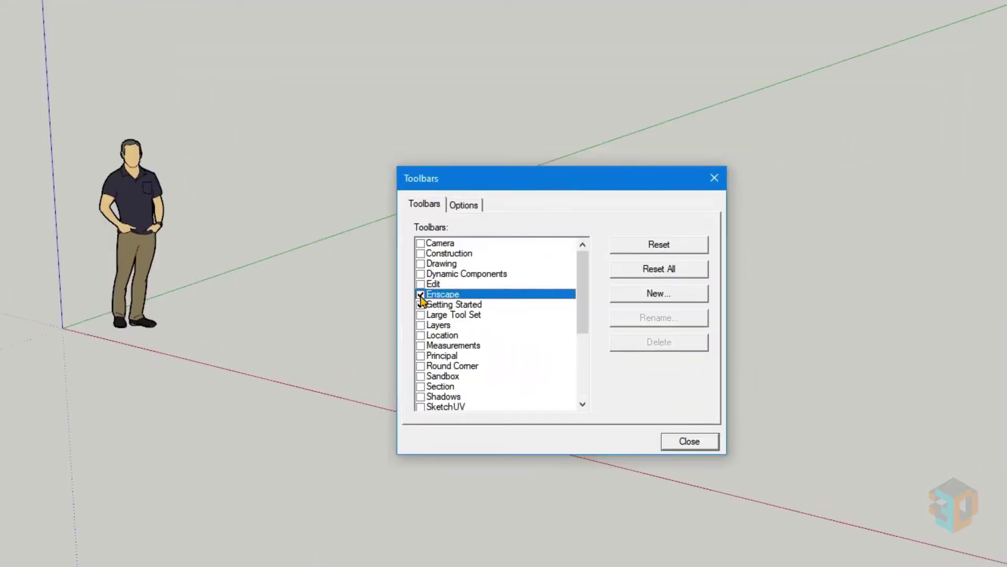
{"action": "left_click", "coordinate": [688, 443]}
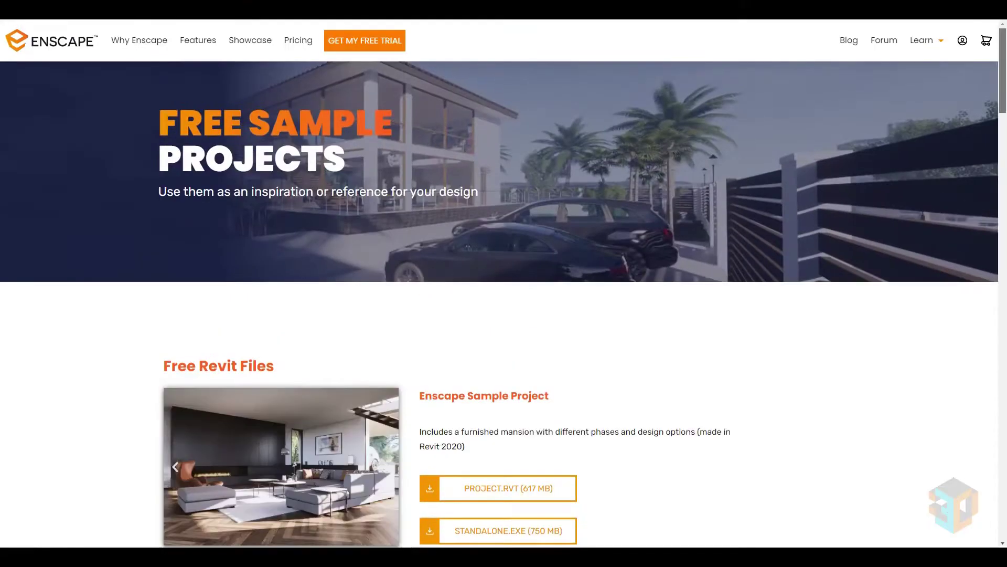
Step: Get the free SketchUp sample project from the Enscape website and extract EnscapeSampleProjectSketchUp.zip into its own folder
{"action": "scroll", "coordinate": [503, 304], "scroll_direction": "down", "scroll_amount": 8}
{"action": "scroll", "coordinate": [781, 213], "scroll_direction": "down", "scroll_amount": 10}
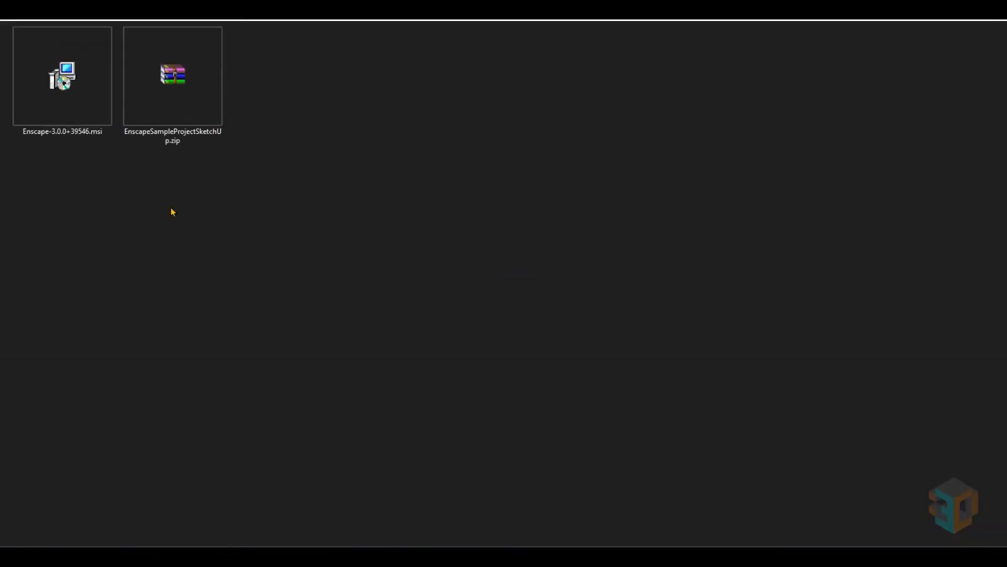
{"action": "left_click", "coordinate": [172, 78]}
{"action": "right_click", "coordinate": [173, 78]}
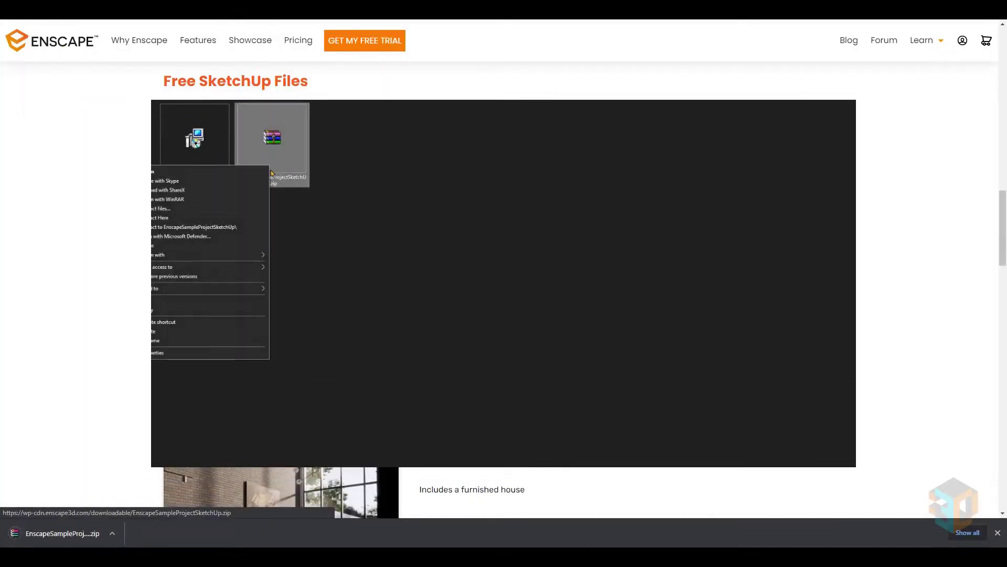
{"action": "left_click", "coordinate": [234, 227]}
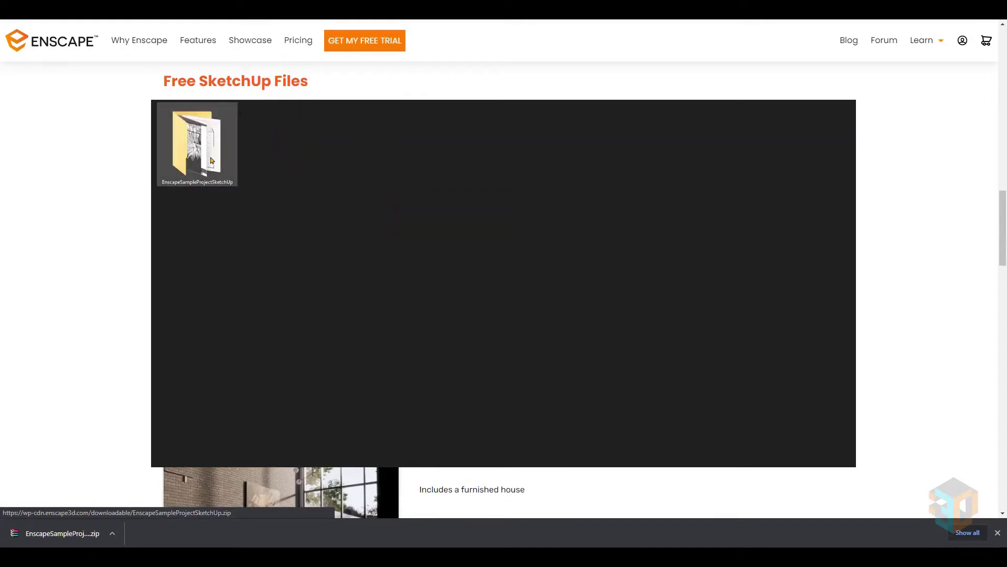
Step: Open SampleLibraryMuseum.skp from the extracted folder and start Enscape in a maximized window
{"action": "double_click", "coordinate": [211, 160]}
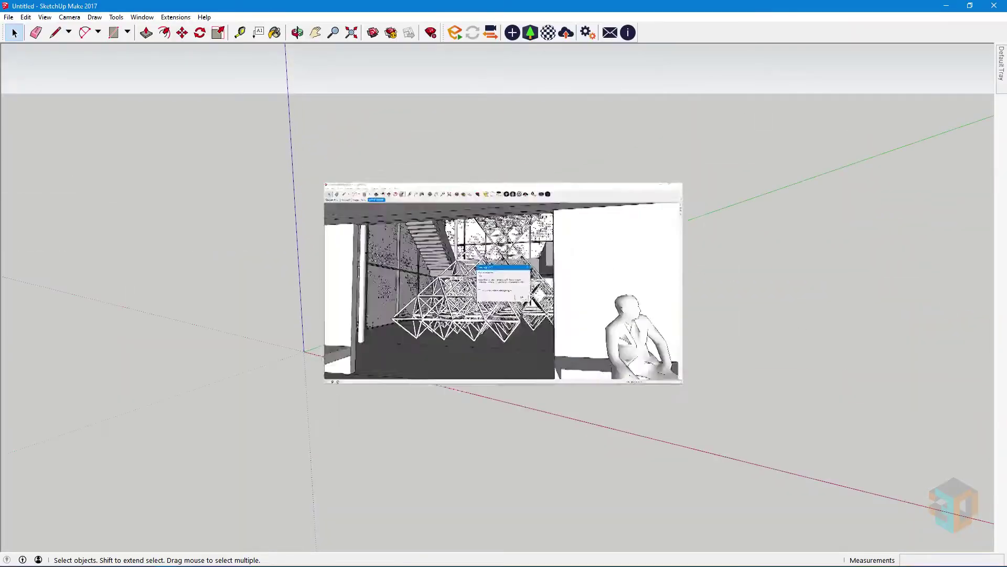
{"action": "key", "text": "Return"}
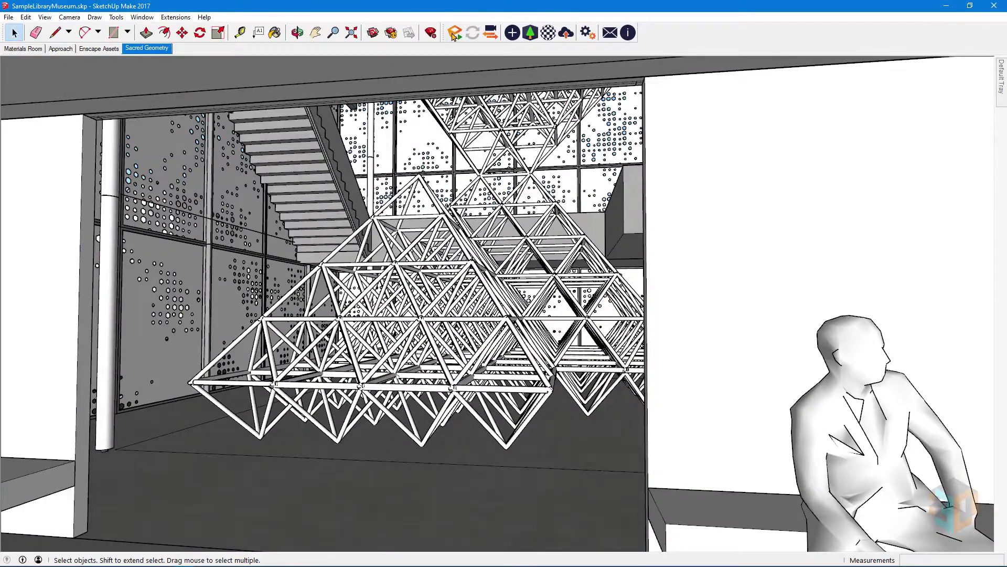
{"action": "left_click", "coordinate": [454, 36]}
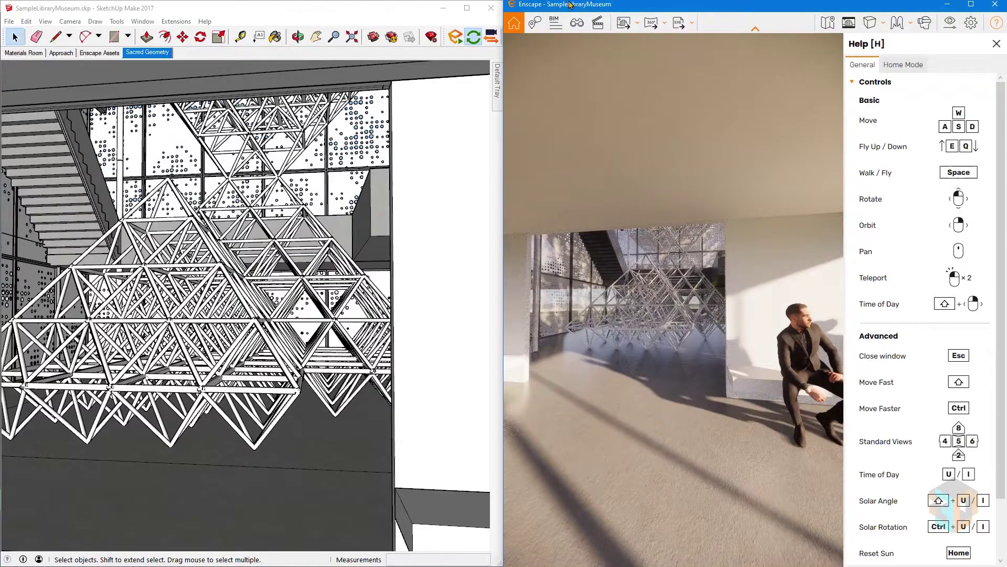
{"action": "left_click", "coordinate": [970, 5]}
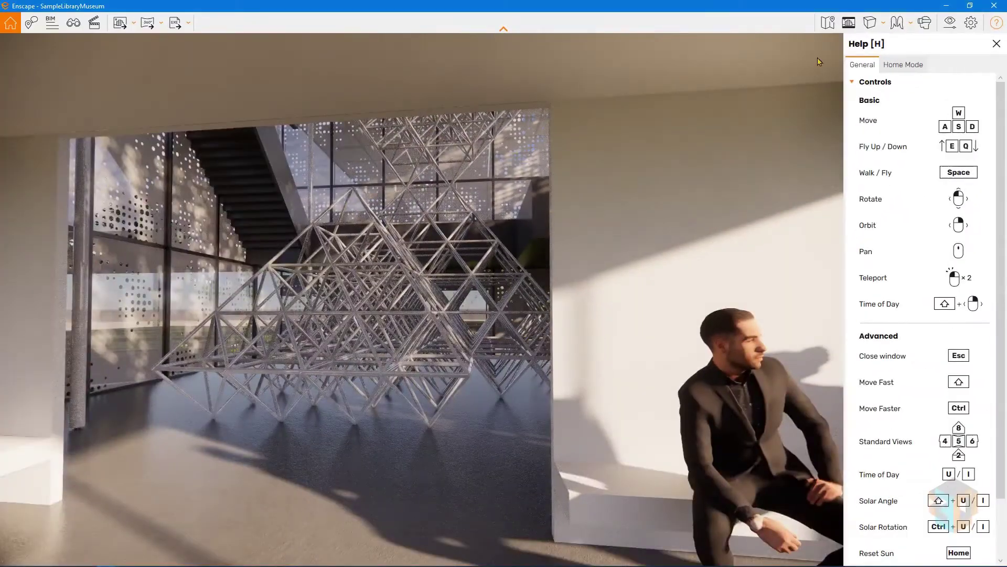
Step: Show an enlarged mini map covering more of the site and use it to jump to the corridor facing the garden
{"action": "left_click", "coordinate": [829, 24]}
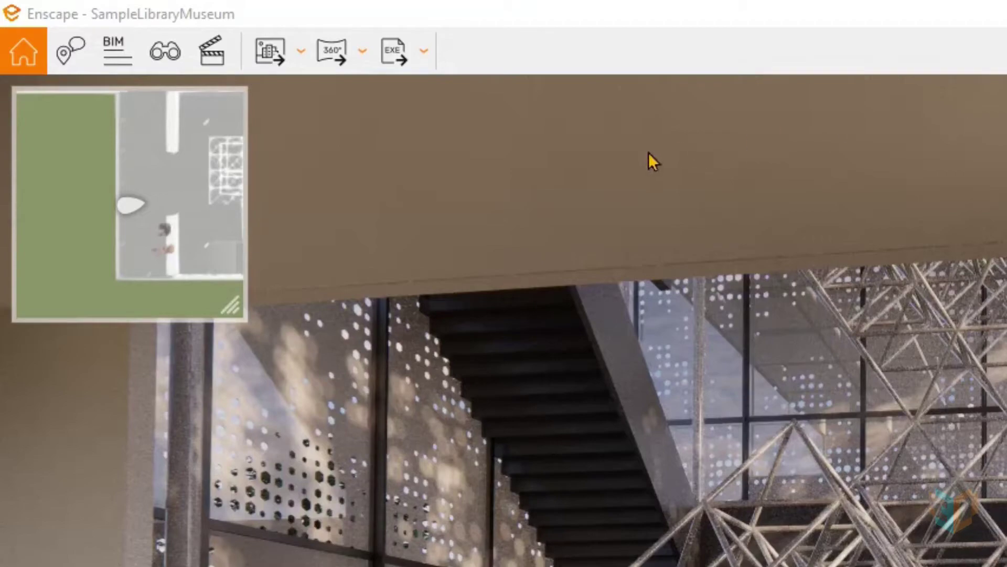
{"action": "left_click_drag", "start_coordinate": [229, 316], "coordinate": [350, 519]}
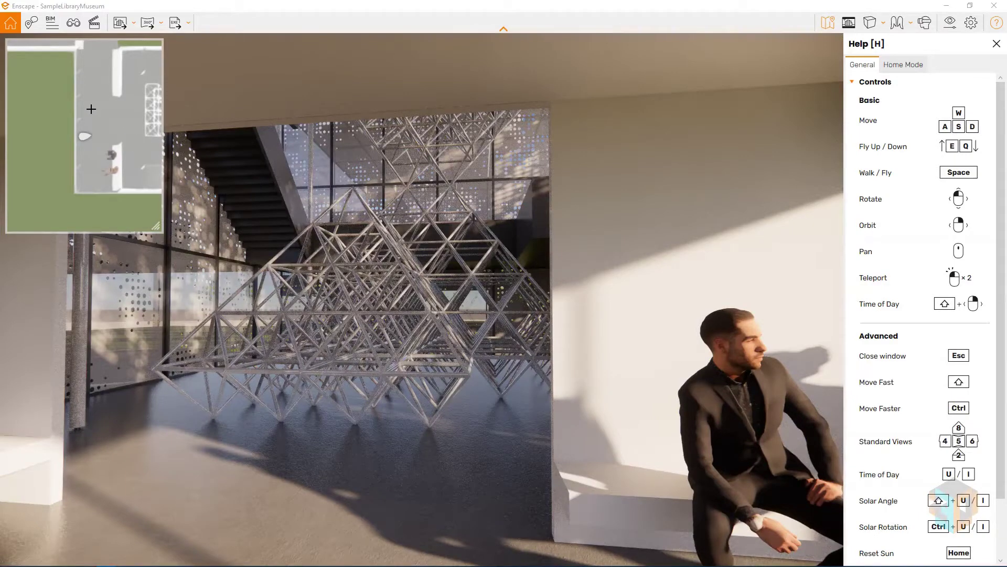
{"action": "scroll", "coordinate": [91, 109], "scroll_direction": "down", "scroll_amount": 5}
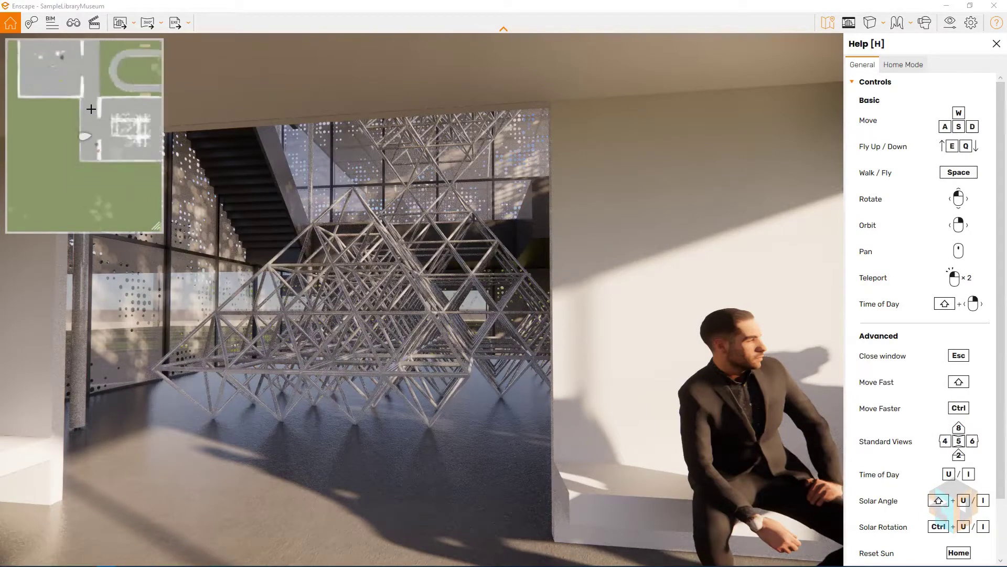
{"action": "left_click", "coordinate": [89, 74]}
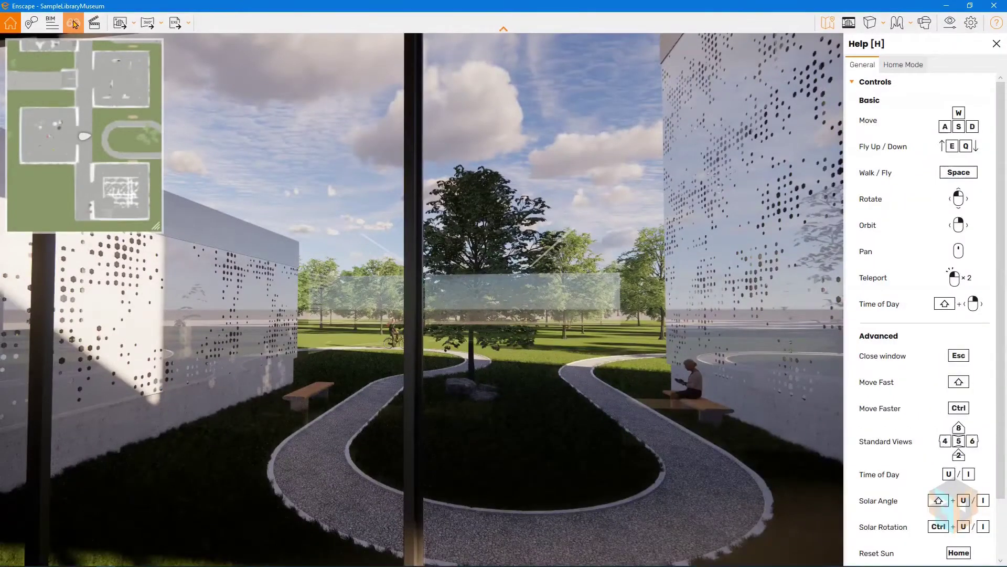
Step: Switch to the saved Approach view and move forward along the path to the museum's entrance stairs
{"action": "left_click", "coordinate": [73, 23]}
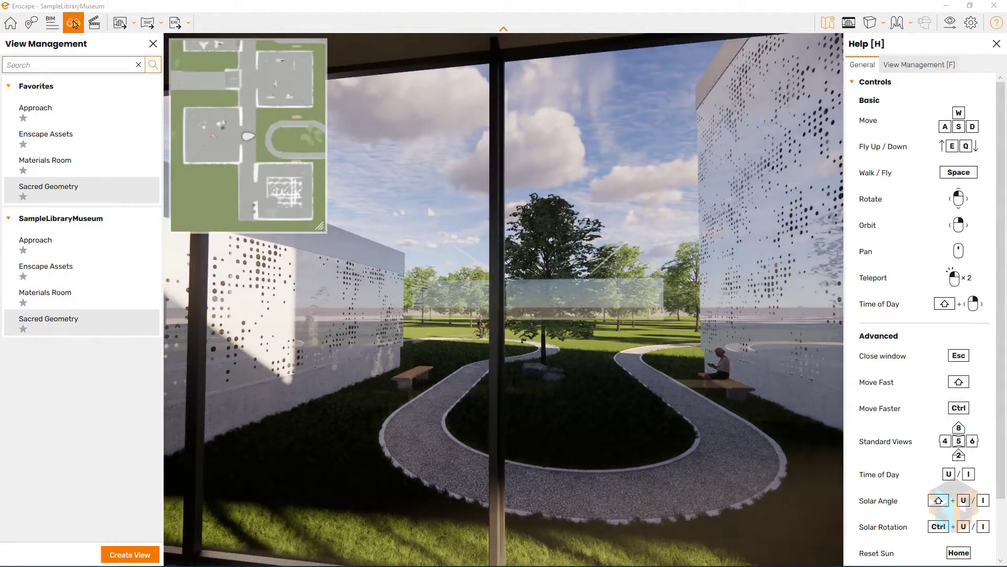
{"action": "left_click", "coordinate": [22, 250]}
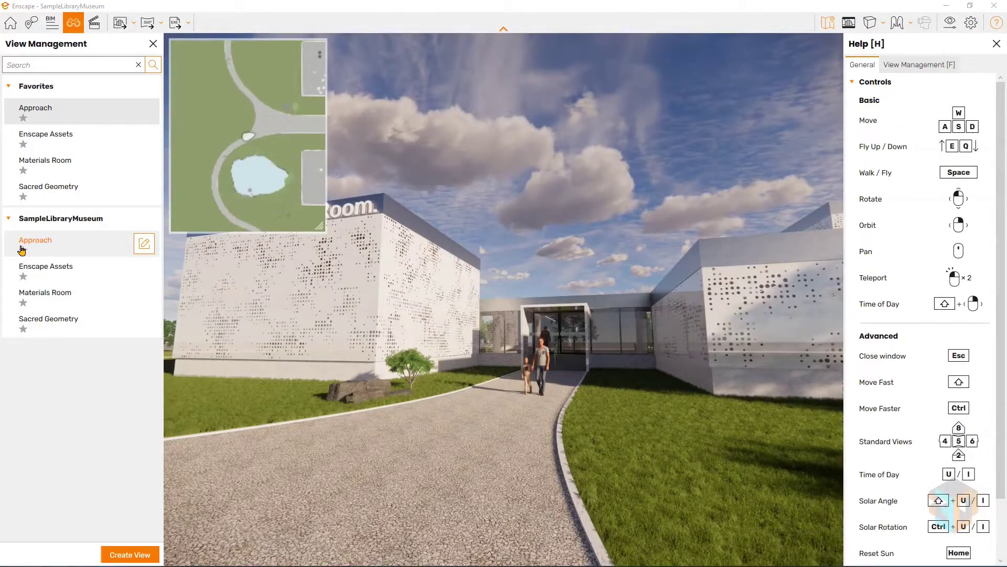
{"action": "key", "text": "w"}
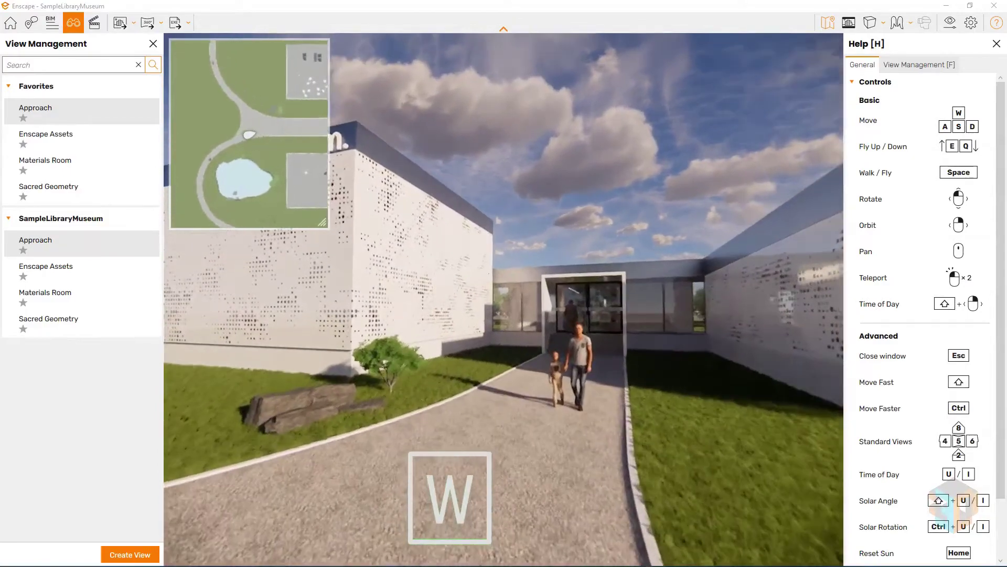
{"action": "key", "text": "w"}
{"action": "left_click_drag", "start_coordinate": [503, 299], "coordinate": [467, 455]}
{"action": "key", "text": "w"}
{"action": "key", "text": "w"}
{"action": "key", "text": "w"}
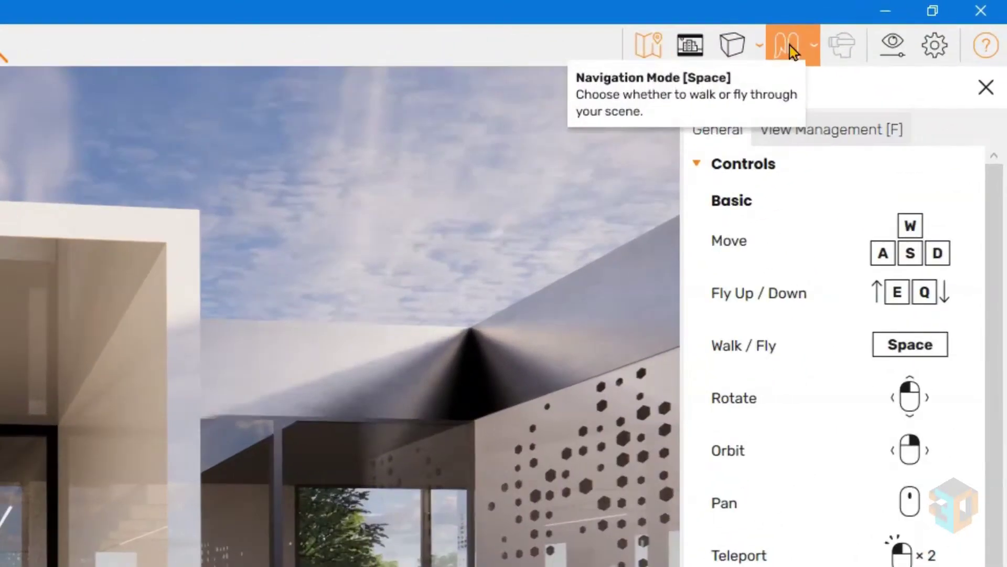
Step: Change the navigation mode to Walk Mode
{"action": "left_click", "coordinate": [814, 47]}
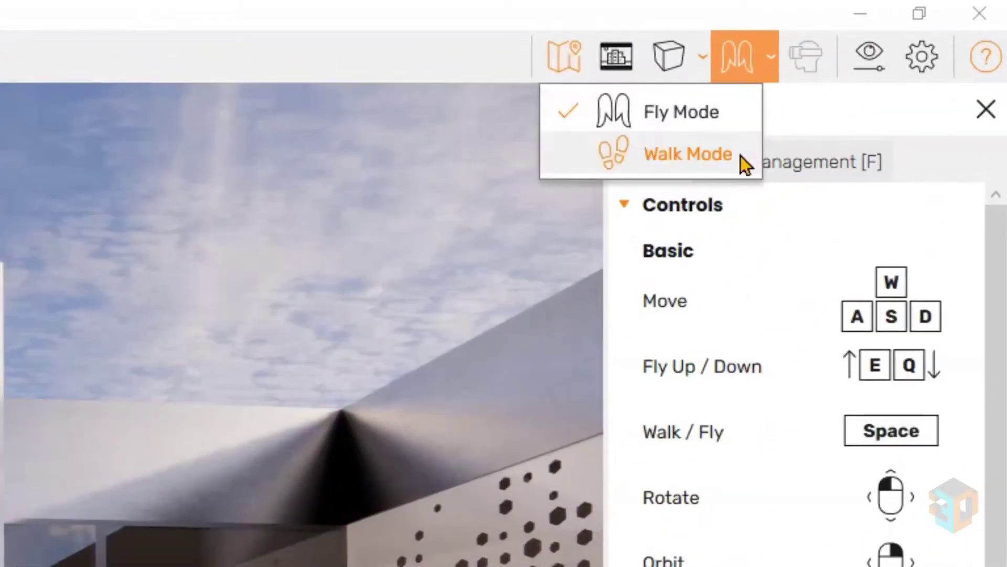
{"action": "left_click", "coordinate": [688, 153]}
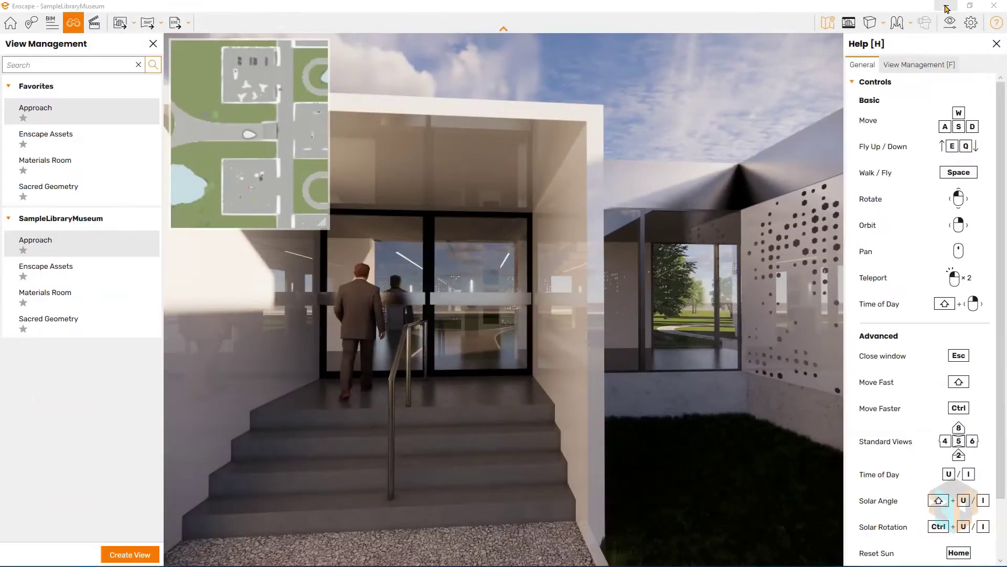
{"action": "left_click", "coordinate": [910, 23]}
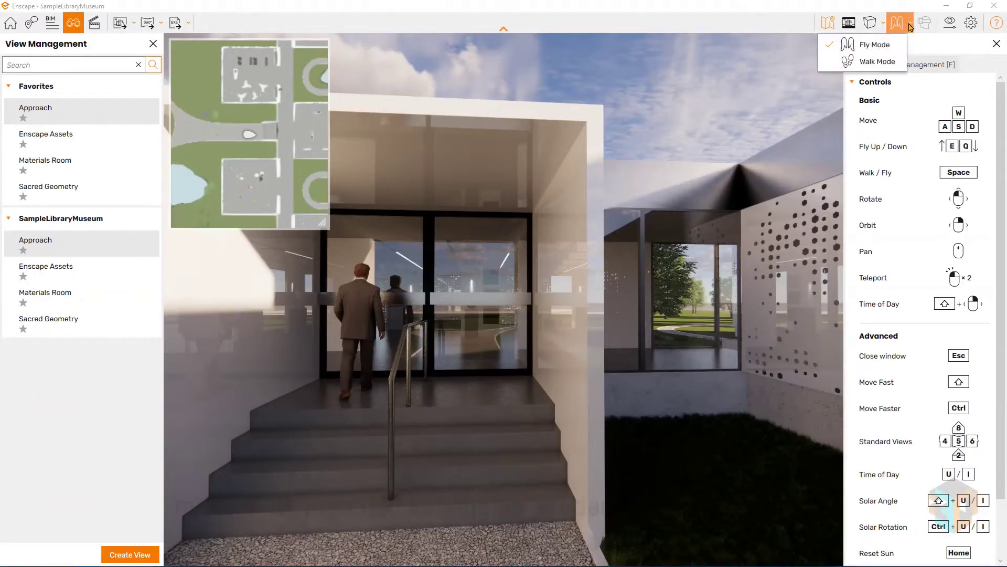
{"action": "left_click", "coordinate": [895, 62]}
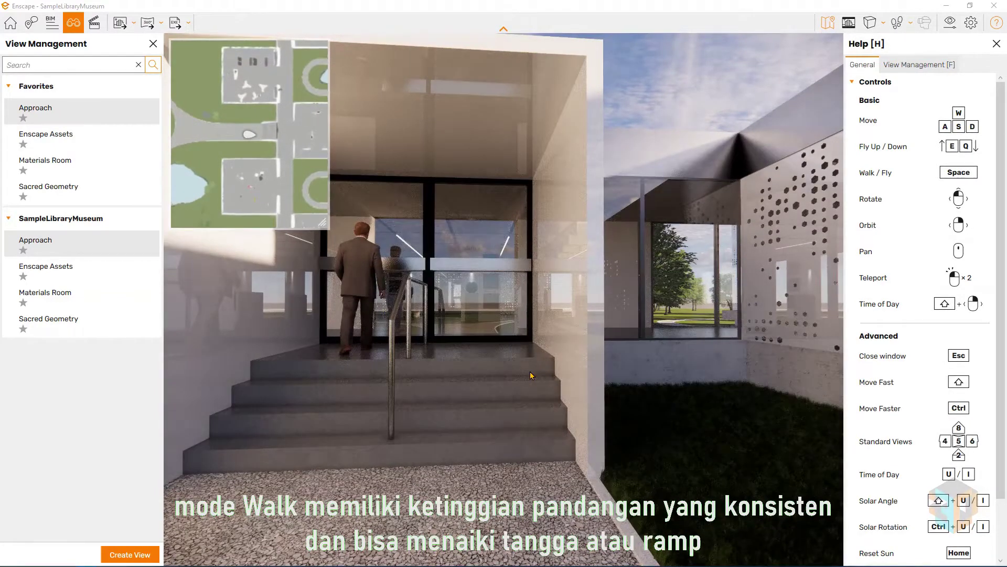
Step: Walk forward up the museum's entrance stairs to the glass doors
{"action": "key", "text": "w"}
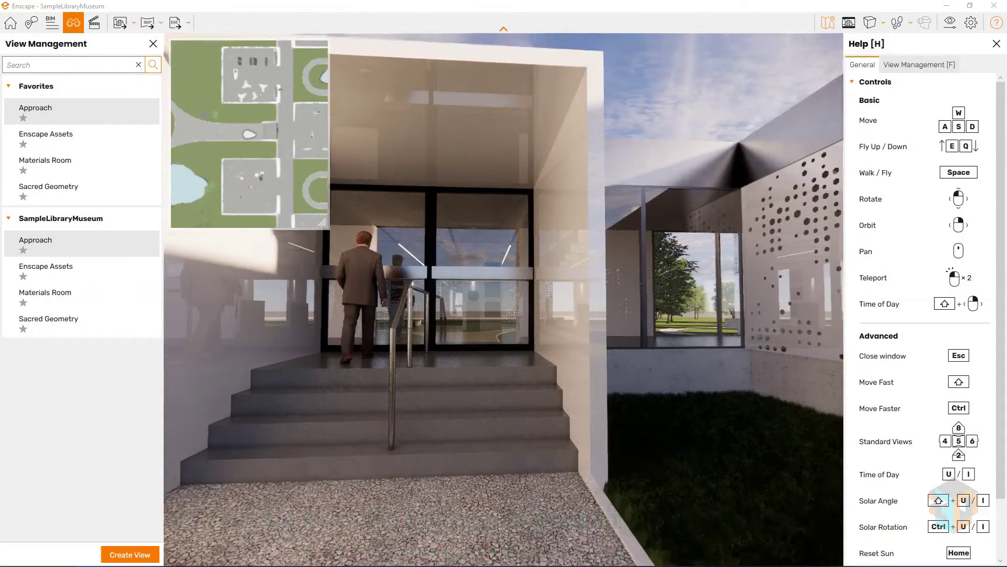
{"action": "key", "text": "w"}
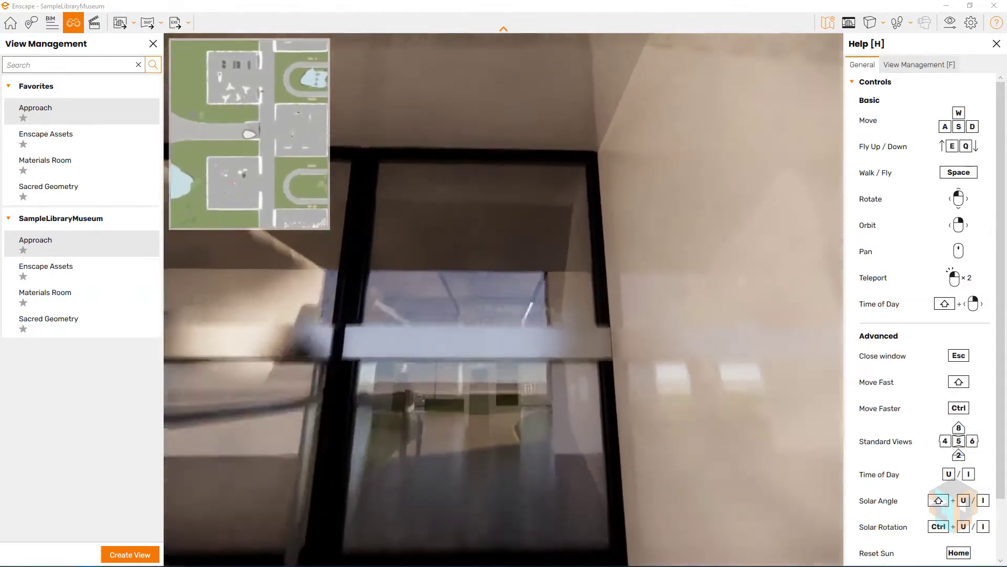
{"action": "key", "text": "w"}
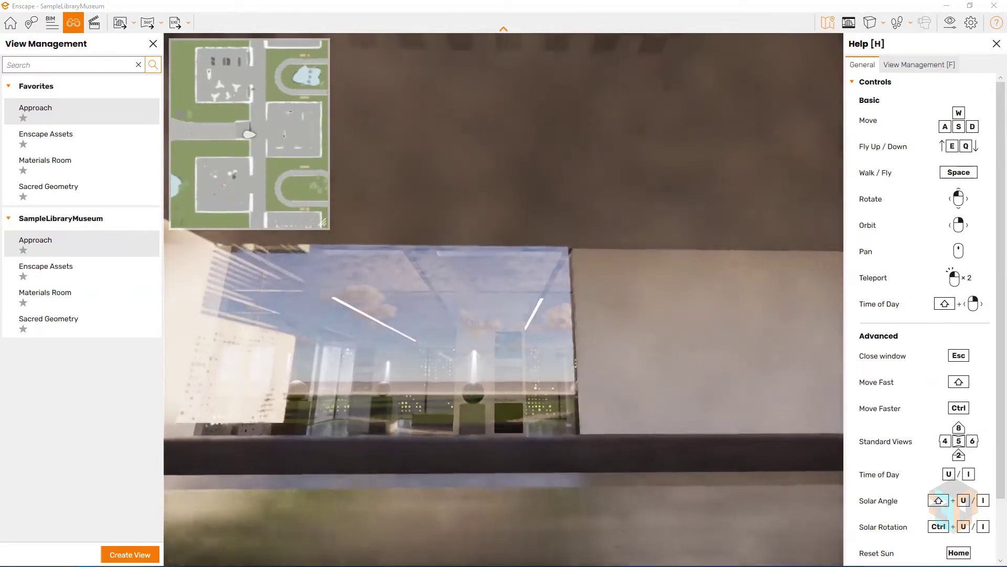
{"action": "key", "text": "w"}
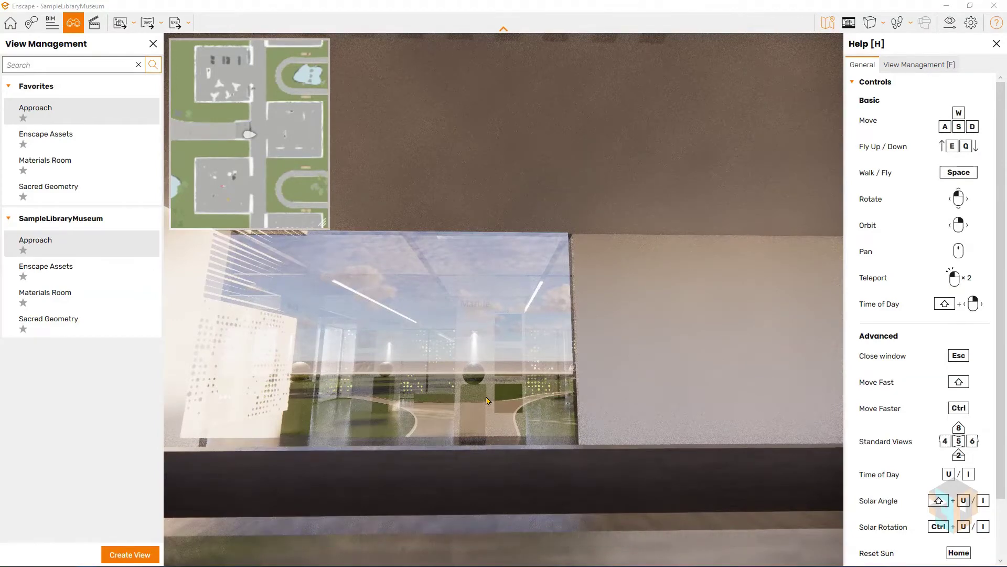
{"action": "left_click", "coordinate": [486, 400]}
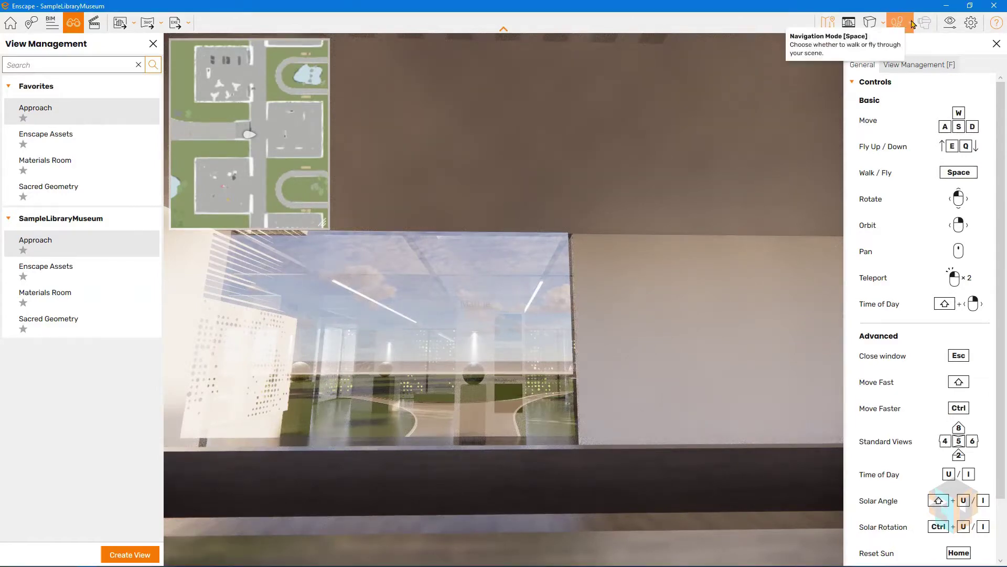
Step: Switch to Fly Mode, pass through the glass entrance and tilt the view towards the floor in front of the Marble display
{"action": "left_click", "coordinate": [912, 24]}
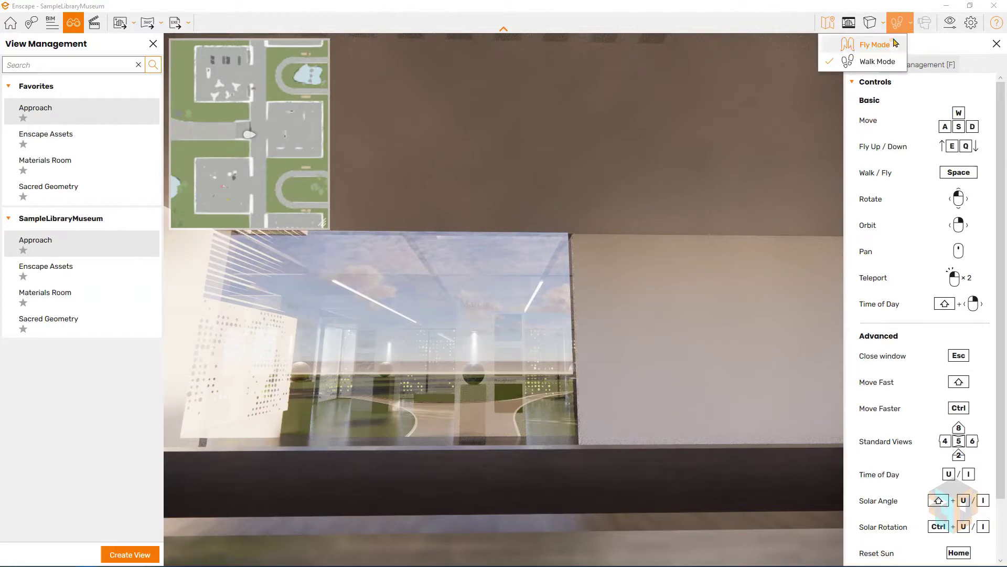
{"action": "left_click", "coordinate": [875, 46]}
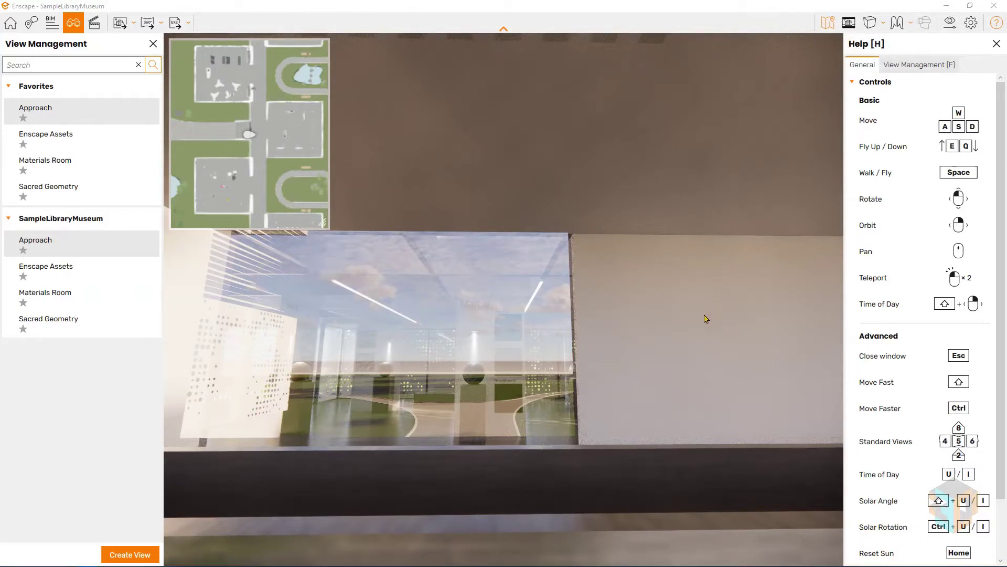
{"action": "key", "text": "w"}
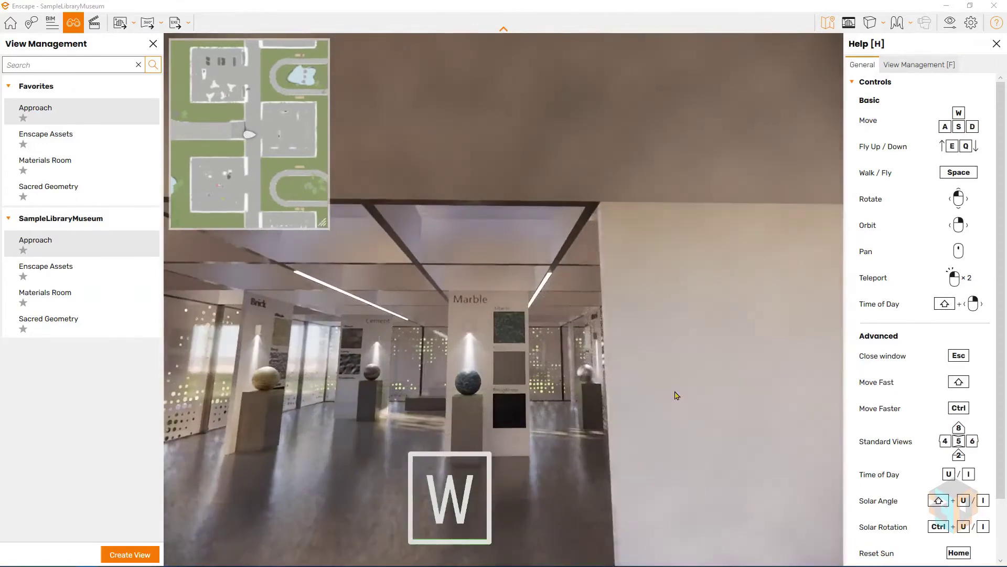
{"action": "left_click_drag", "start_coordinate": [658, 371], "coordinate": [659, 404]}
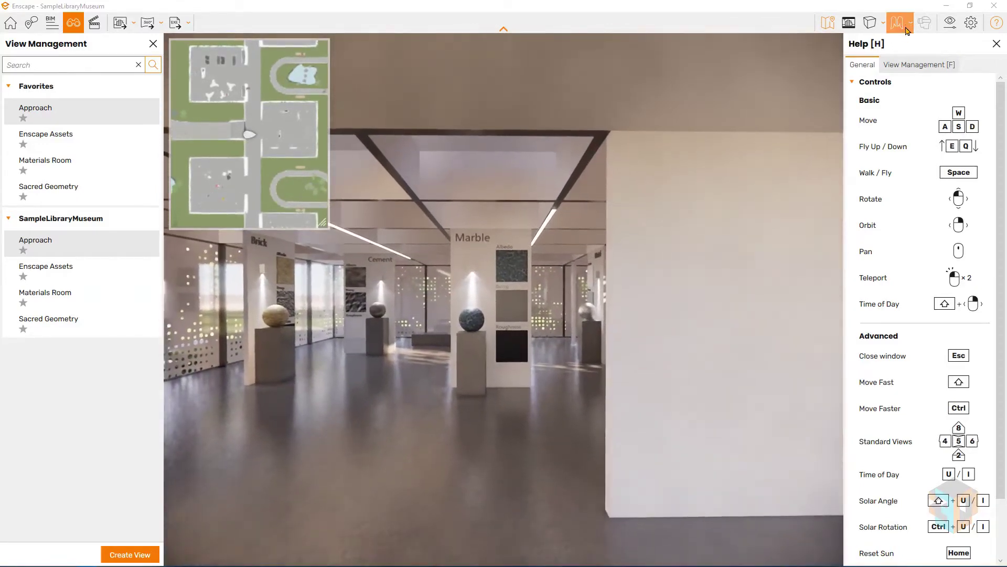
Step: Return to Walk Mode and turn the view to look down the corridor with the seated woman
{"action": "left_click", "coordinate": [912, 25]}
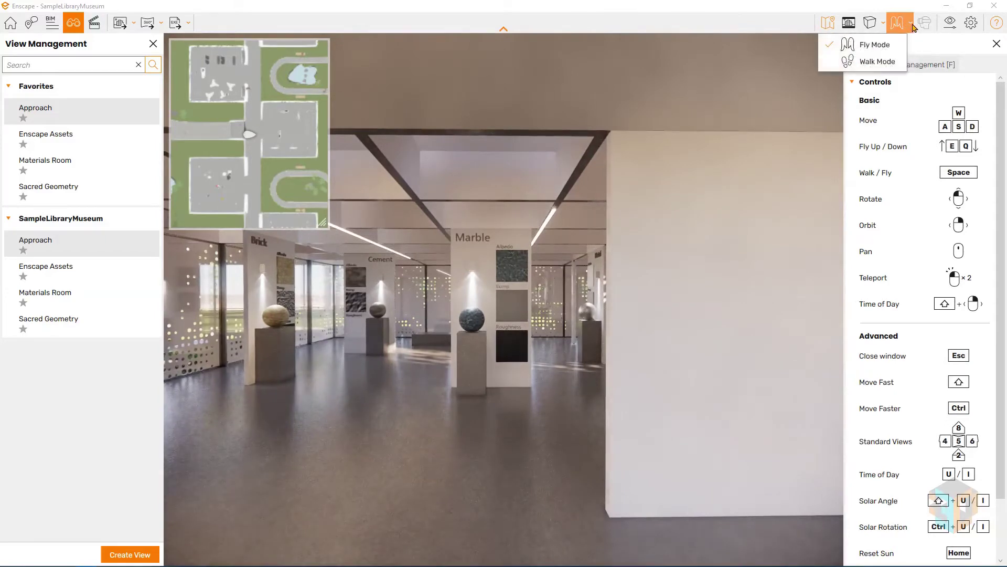
{"action": "left_click", "coordinate": [876, 61]}
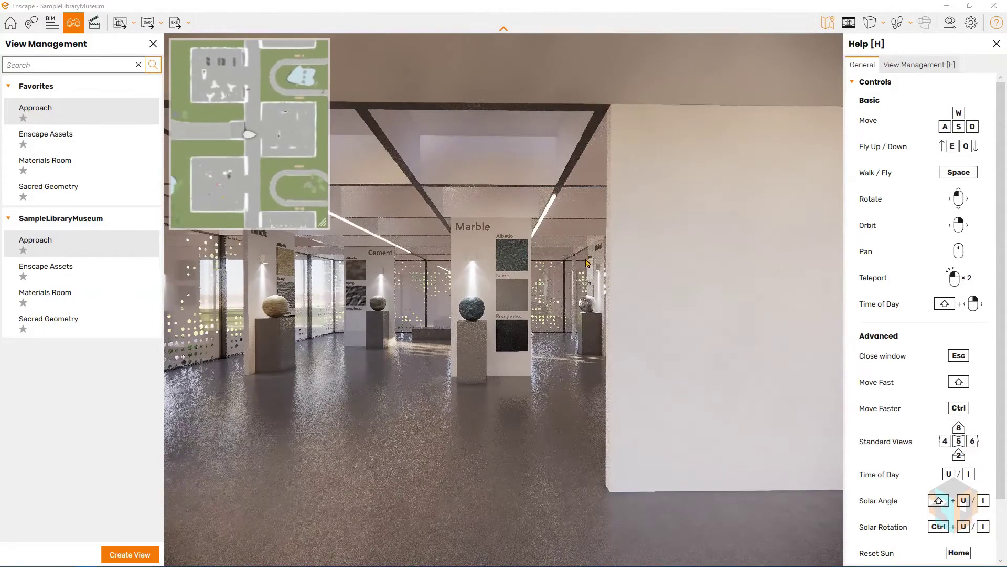
{"action": "left_click_drag", "start_coordinate": [633, 279], "coordinate": [178, 279]}
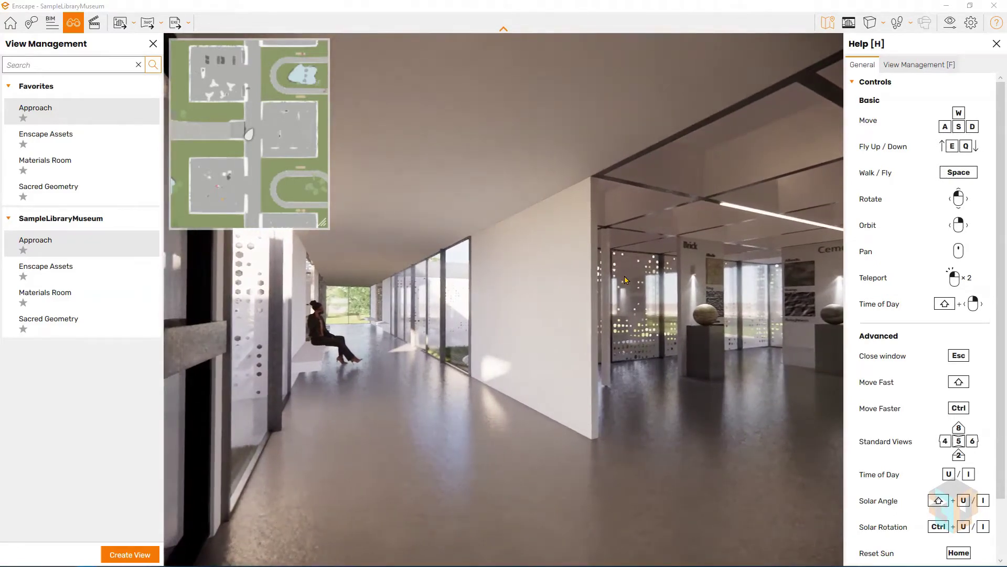
Step: Save the current viewpoint as a new view named Entrance and close View Management
{"action": "left_click", "coordinate": [858, 6]}
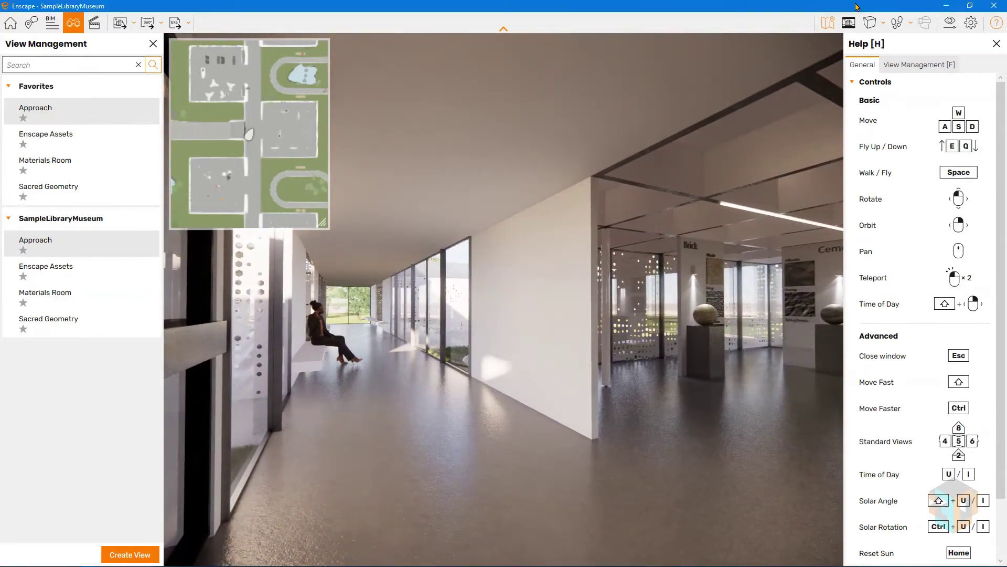
{"action": "left_click", "coordinate": [137, 558]}
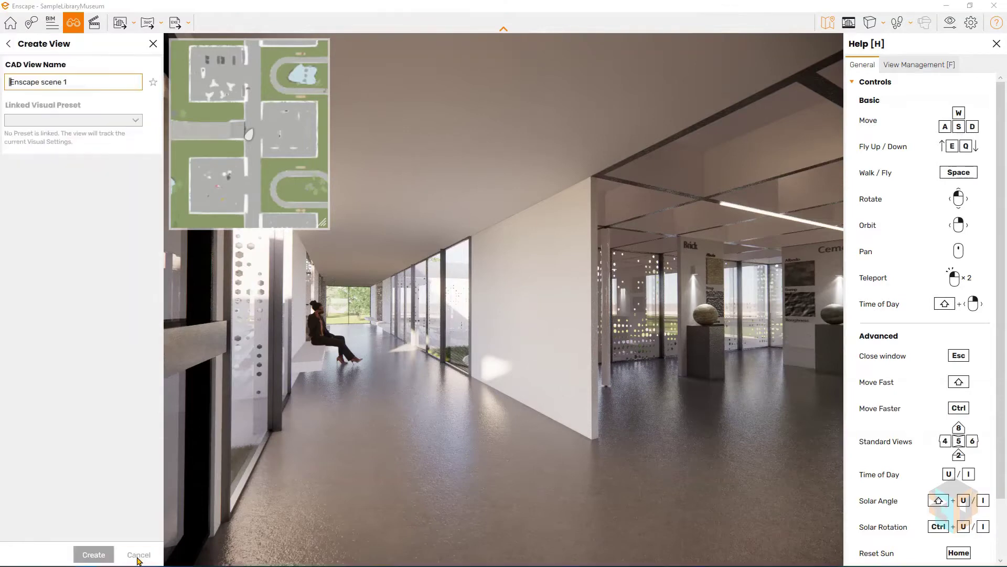
{"action": "key", "text": "Delete"}
{"action": "key", "text": "Delete"}
{"action": "key", "text": "Delete"}
{"action": "key", "text": "Delete"}
{"action": "key", "text": "Delete"}
{"action": "key", "text": "Delete"}
{"action": "key", "text": "Delete"}
{"action": "key", "text": "Delete"}
{"action": "key", "text": "Delete"}
{"action": "type", "text": "En"}
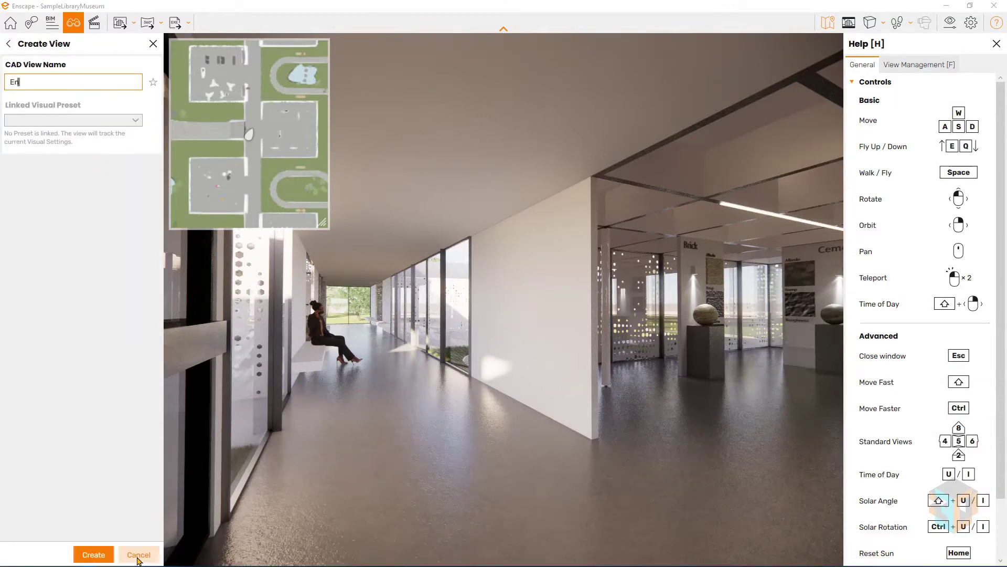
{"action": "type", "text": "trance"}
{"action": "left_click", "coordinate": [94, 554]}
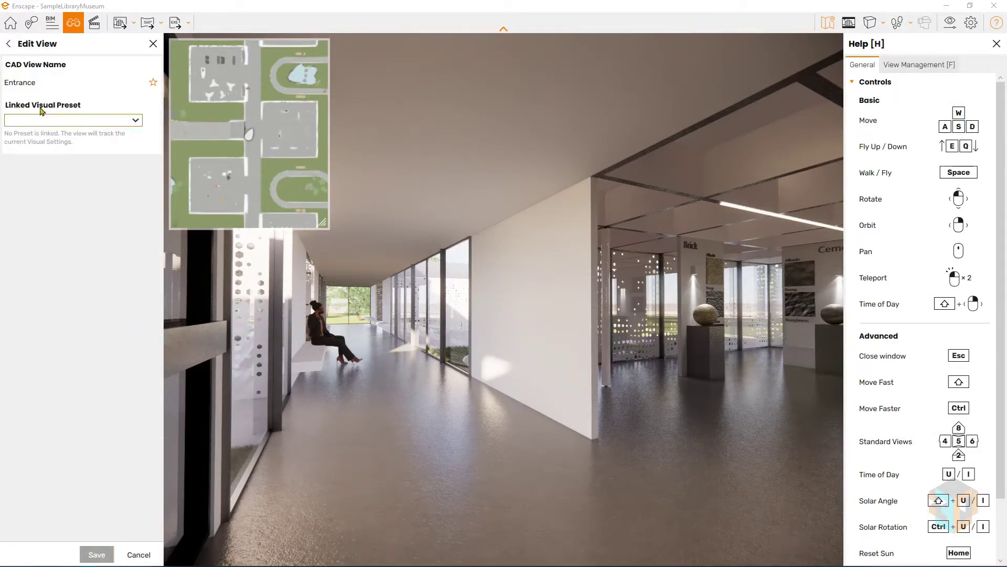
{"action": "left_click", "coordinate": [9, 44]}
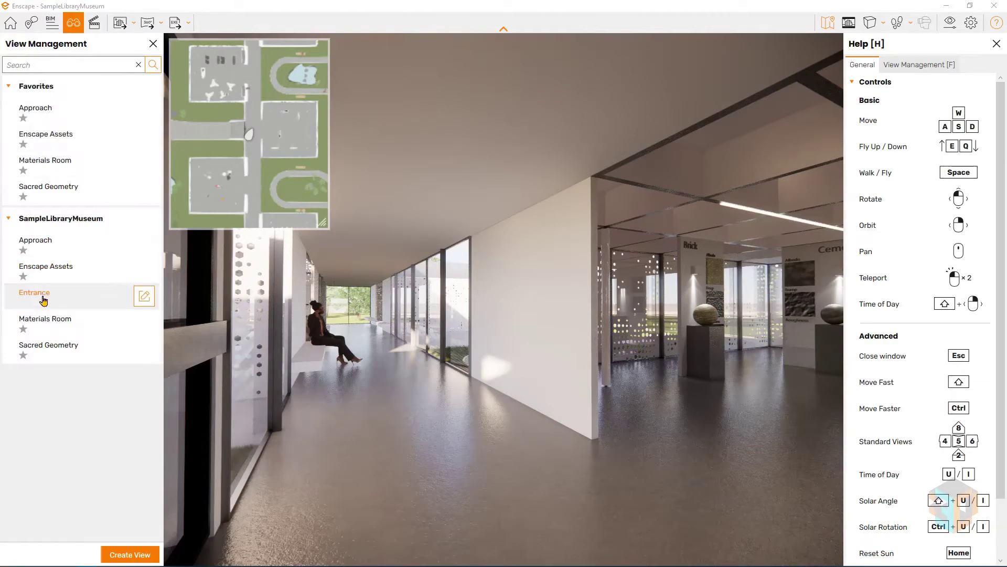
{"action": "left_click", "coordinate": [153, 43]}
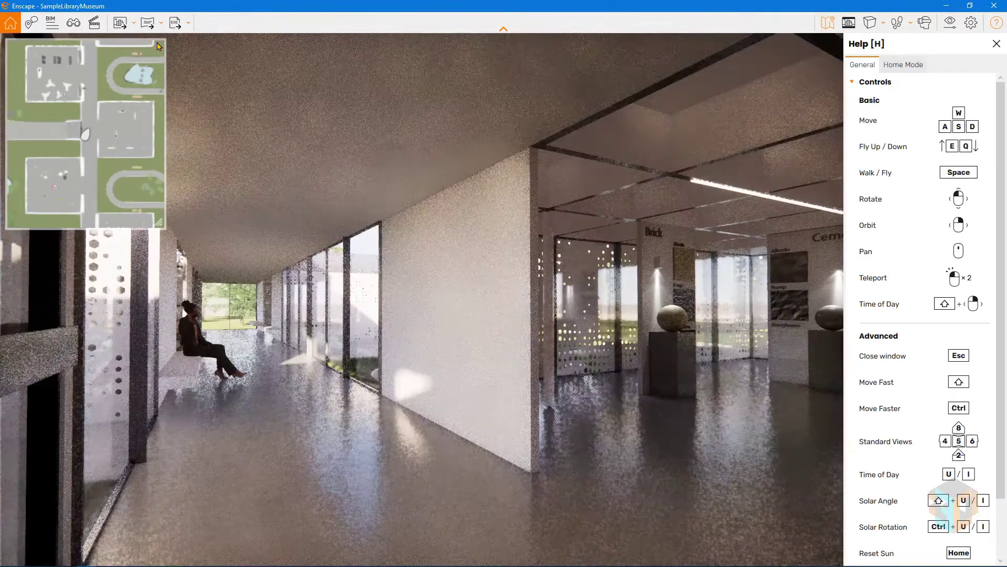
Step: Walk along the corridor past the lounge area to the Line // Sphere exhibit room
{"action": "key", "text": "w"}
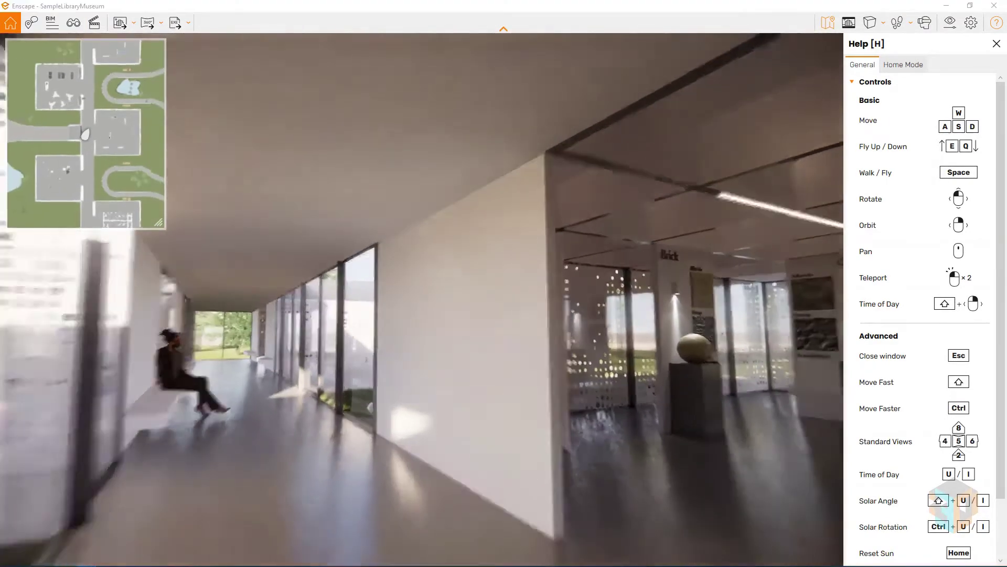
{"action": "key", "text": "w"}
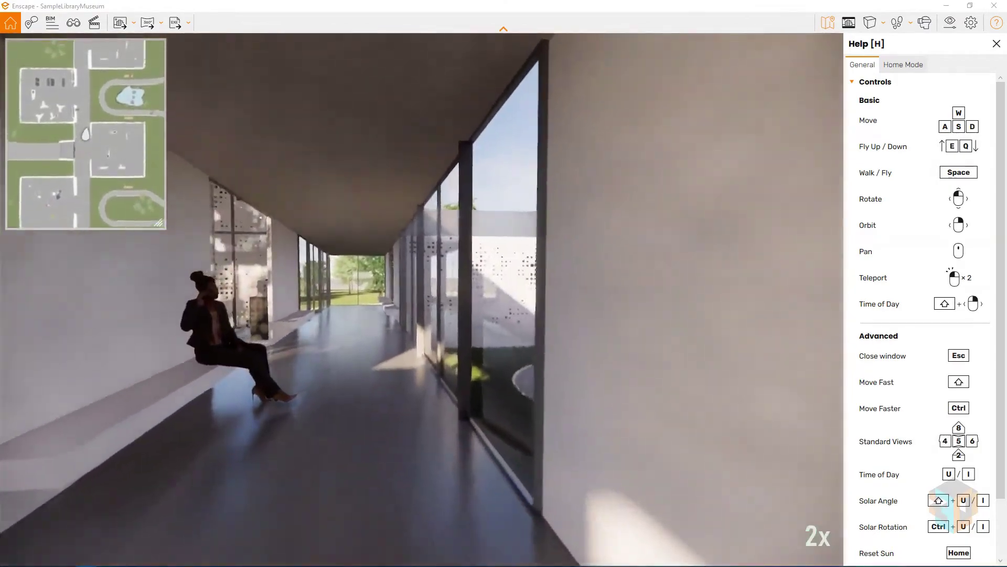
{"action": "key", "text": "w"}
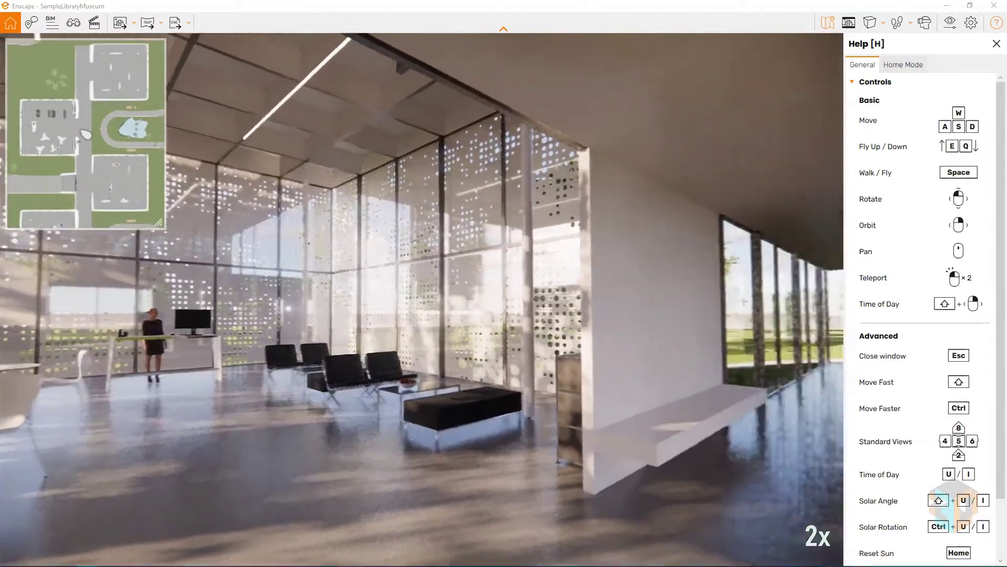
{"action": "key", "text": "w"}
{"action": "key", "text": "w"}
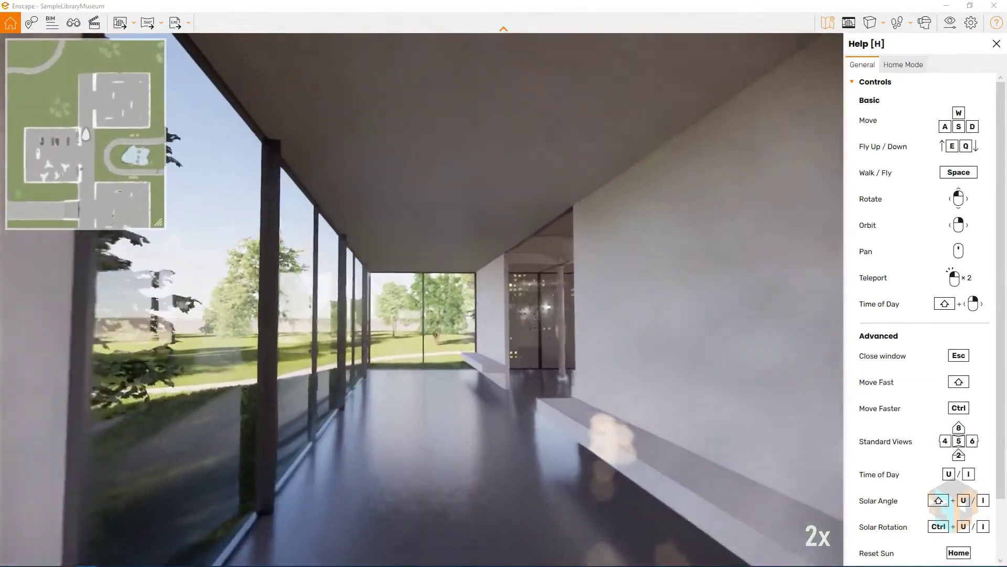
{"action": "key", "text": "w"}
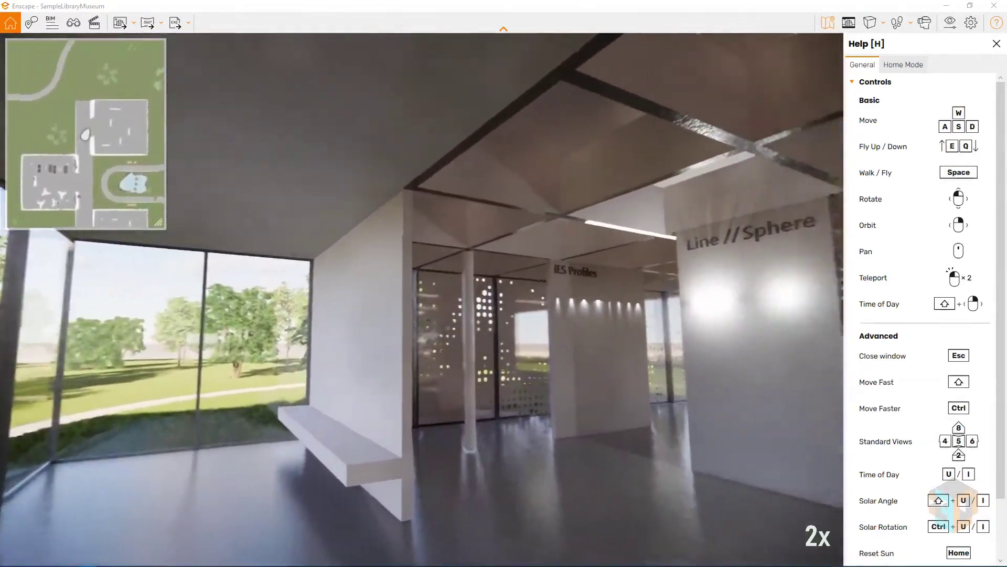
{"action": "key", "text": "w"}
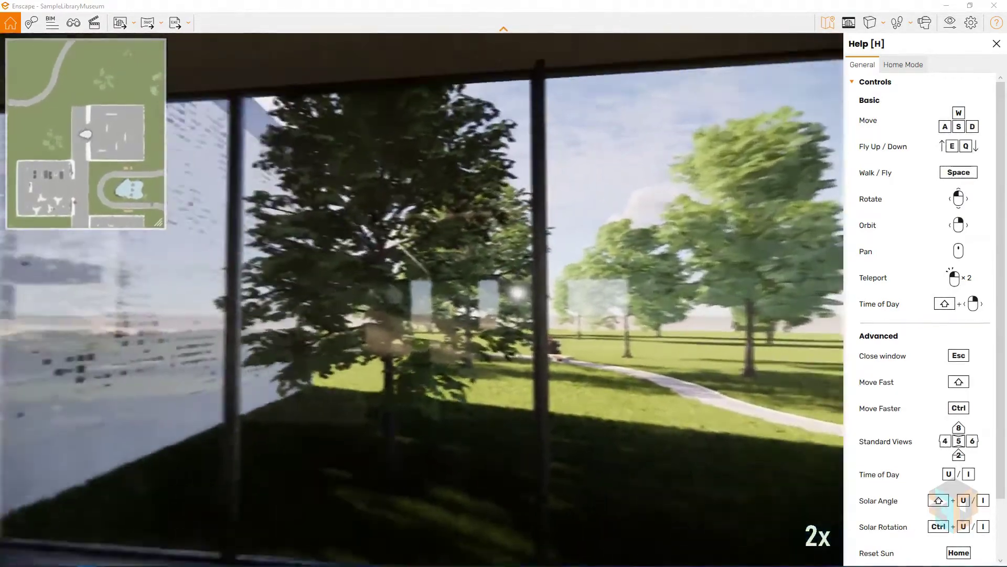
Step: Turn to face back along the corridor and teleport to the seated man at its far end
{"action": "left_click_drag", "start_coordinate": [517, 293], "coordinate": [281, 293]}
{"action": "key", "text": "w"}
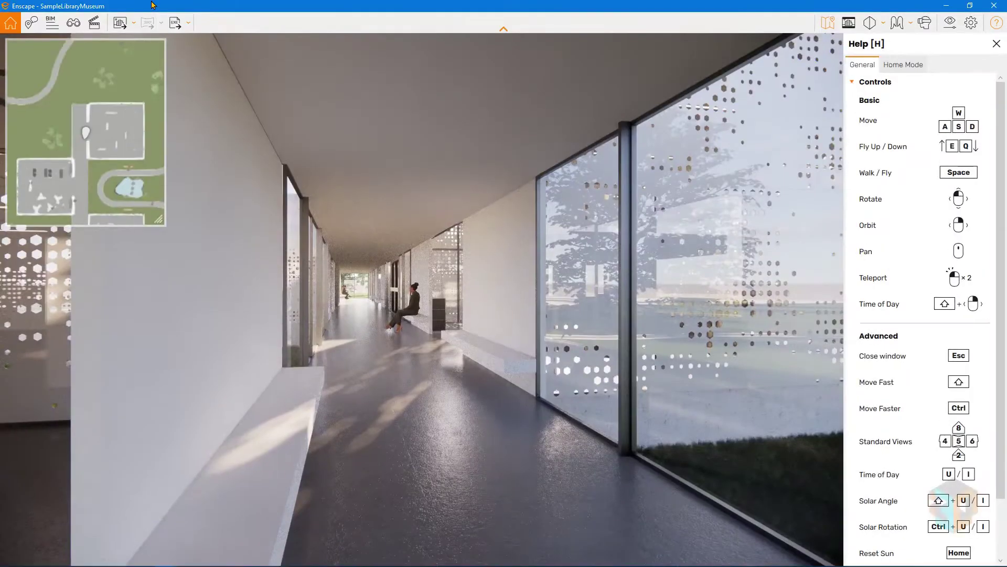
{"action": "double_click", "coordinate": [346, 297]}
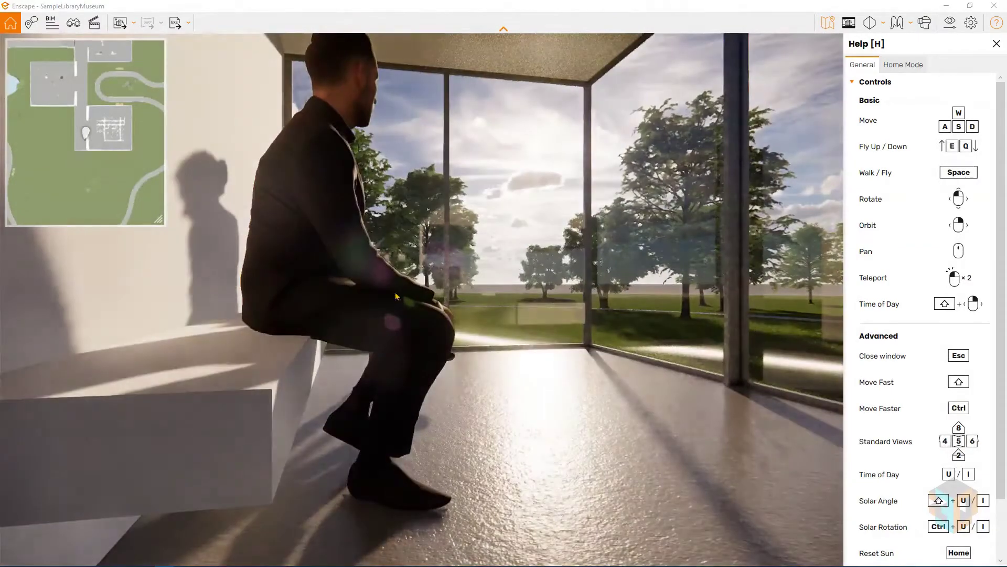
Step: Change the navigation mode to Walk Mode and turn around to face back along the corridor
{"action": "left_click", "coordinate": [910, 22]}
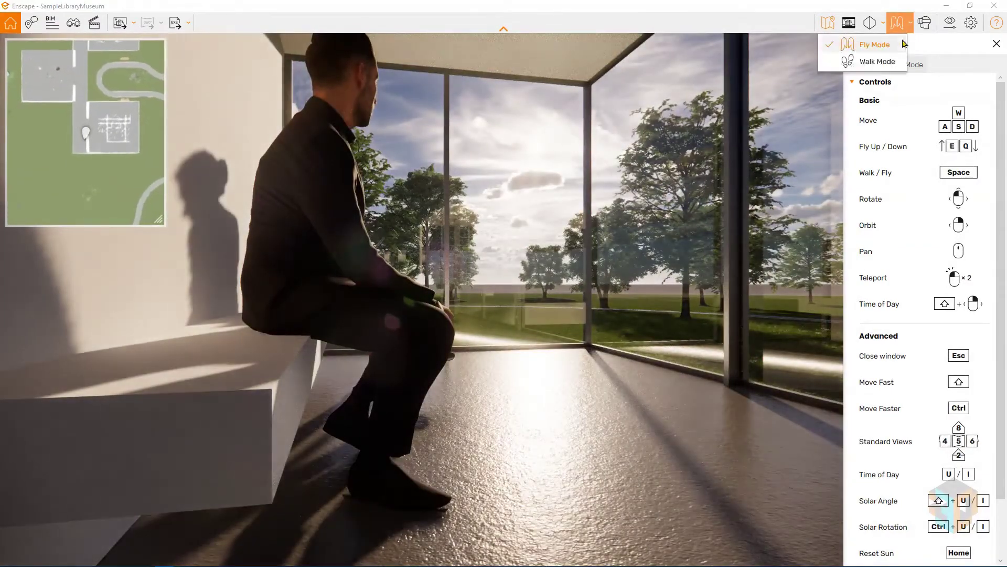
{"action": "left_click", "coordinate": [878, 61]}
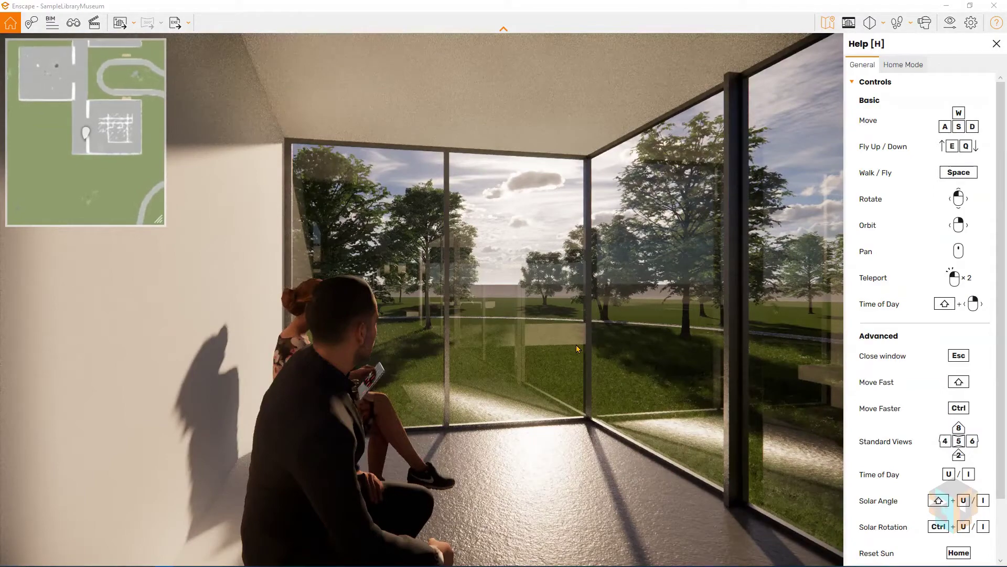
{"action": "left_click_drag", "start_coordinate": [577, 345], "coordinate": [988, 348]}
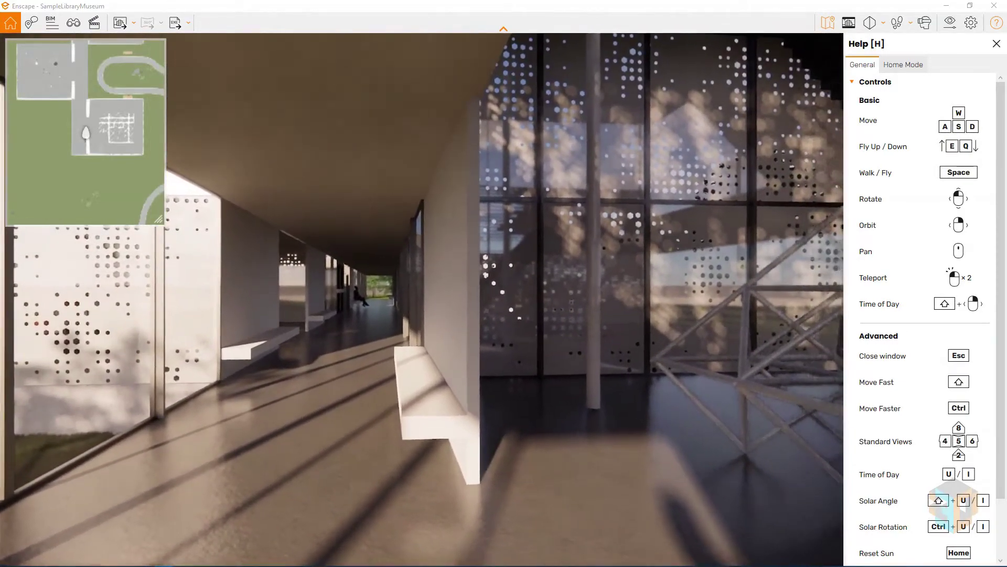
Step: Walk into the room with the white lattice structure and climb its staircase to the upper landing
{"action": "key", "text": "w"}
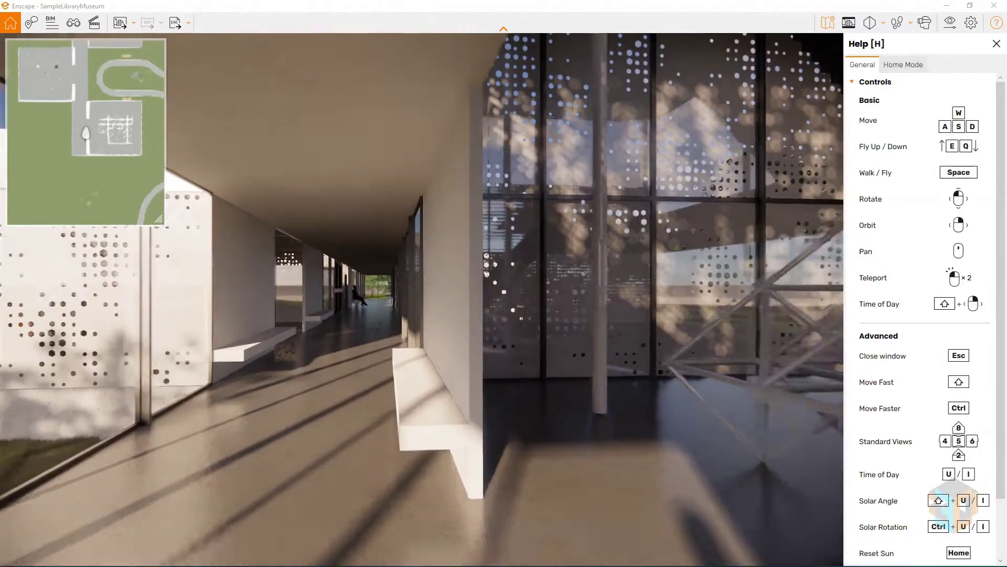
{"action": "mouse_move", "coordinate": [577, 348]}
{"action": "left_mouse_down"}
{"action": "mouse_move", "coordinate": [730, 370]}
{"action": "mouse_move", "coordinate": [803, 351]}
{"action": "mouse_move", "coordinate": [850, 309]}
{"action": "mouse_move", "coordinate": [850, 383]}
{"action": "mouse_move", "coordinate": [865, 380]}
{"action": "left_mouse_up"}
{"action": "key", "text": "w"}
{"action": "key", "text": "w"}
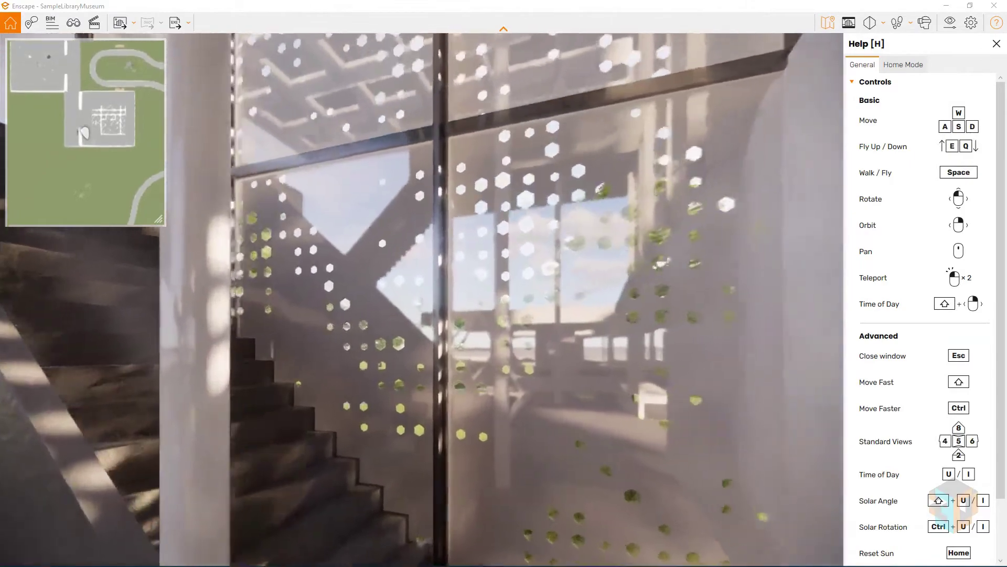
{"action": "key", "text": "w"}
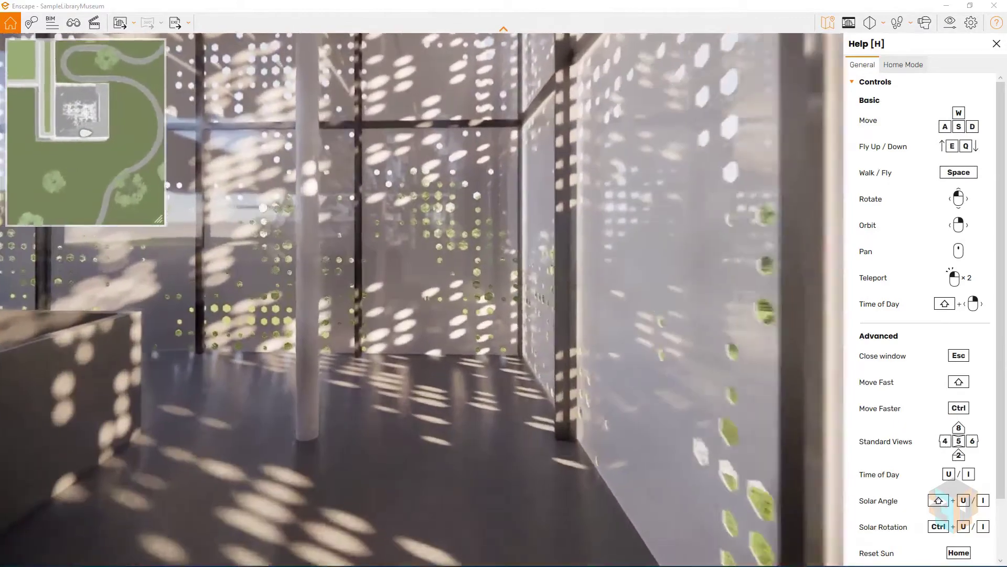
{"action": "key", "text": "w"}
Step: Walk across the upper landing above the white lattice structure and go back down the staircase
{"action": "left_click_drag", "start_coordinate": [504, 299], "coordinate": [346, 297]}
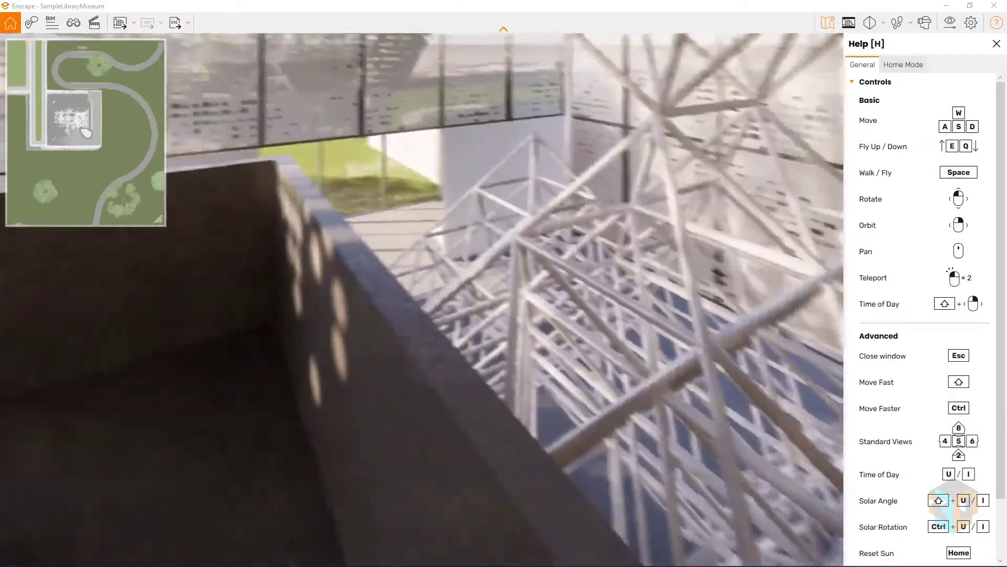
{"action": "left_click_drag", "start_coordinate": [503, 299], "coordinate": [409, 255]}
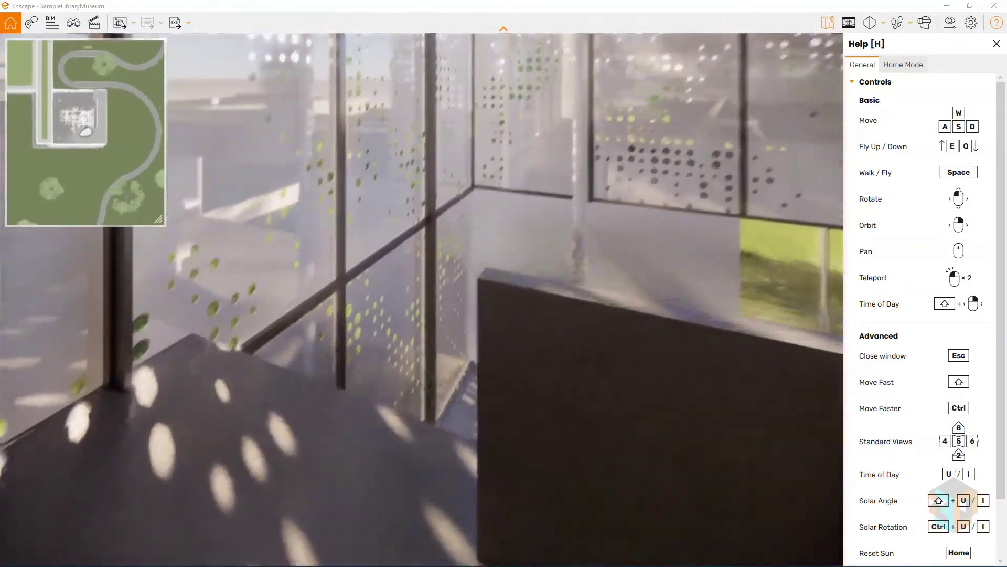
{"action": "key", "text": "w"}
{"action": "left_click_drag", "start_coordinate": [422, 299], "coordinate": [369, 356]}
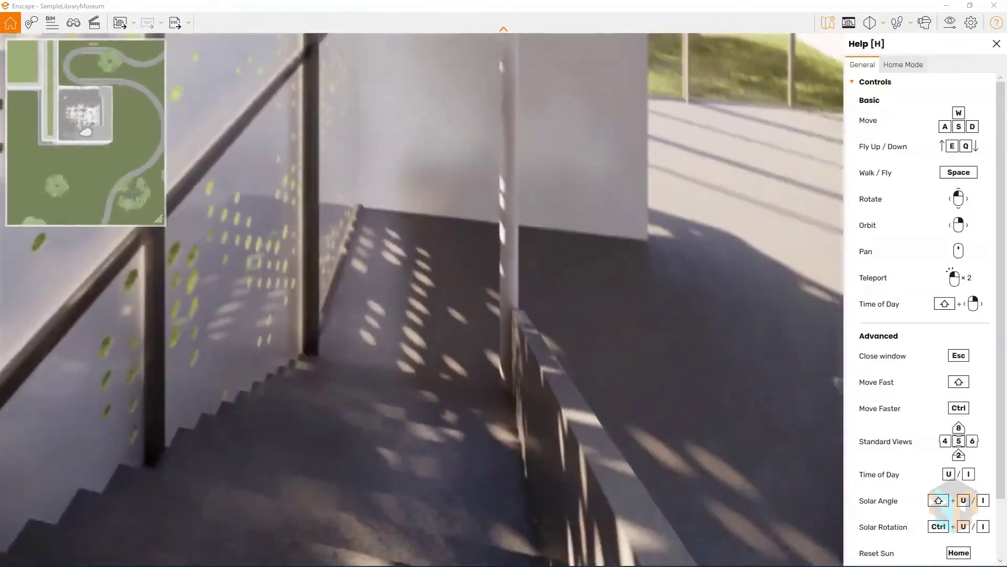
{"action": "key", "text": "w"}
{"action": "left_click_drag", "start_coordinate": [422, 299], "coordinate": [454, 220]}
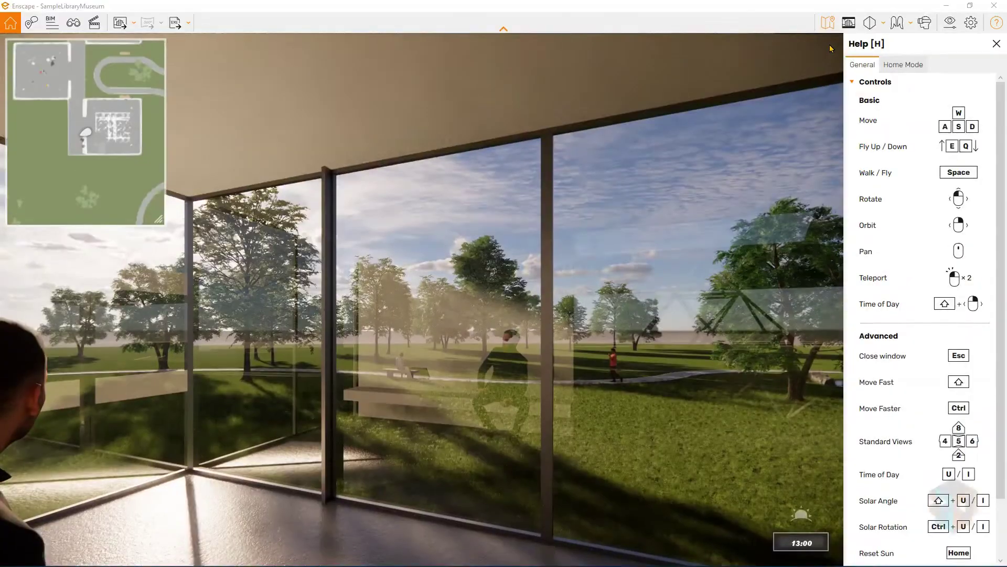
Step: Adjust the sun and advance the time of day past 15:44 for the glazed corner overlooking the park
{"action": "key", "text": "shift+u"}
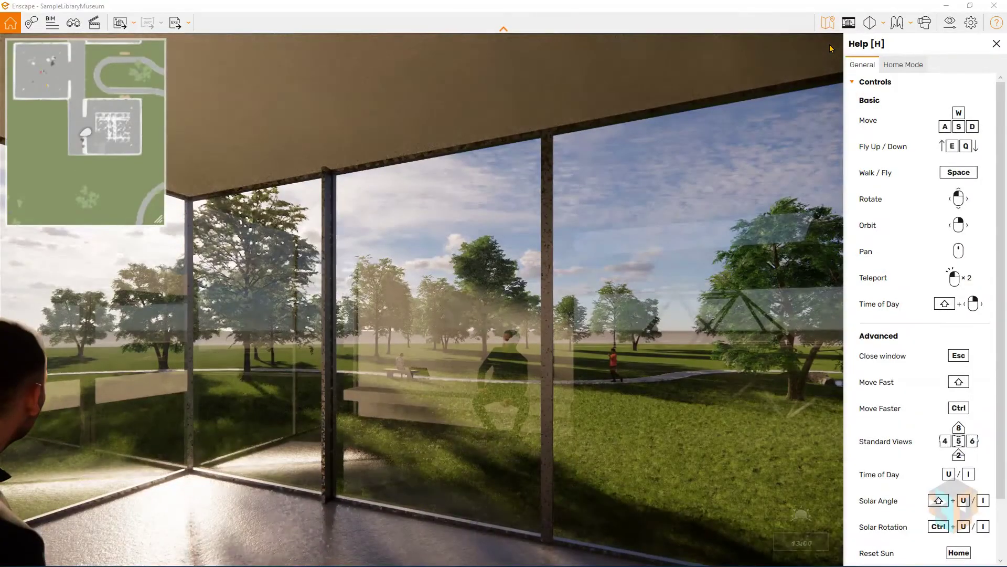
{"action": "key", "text": "i"}
{"action": "key", "text": "i"}
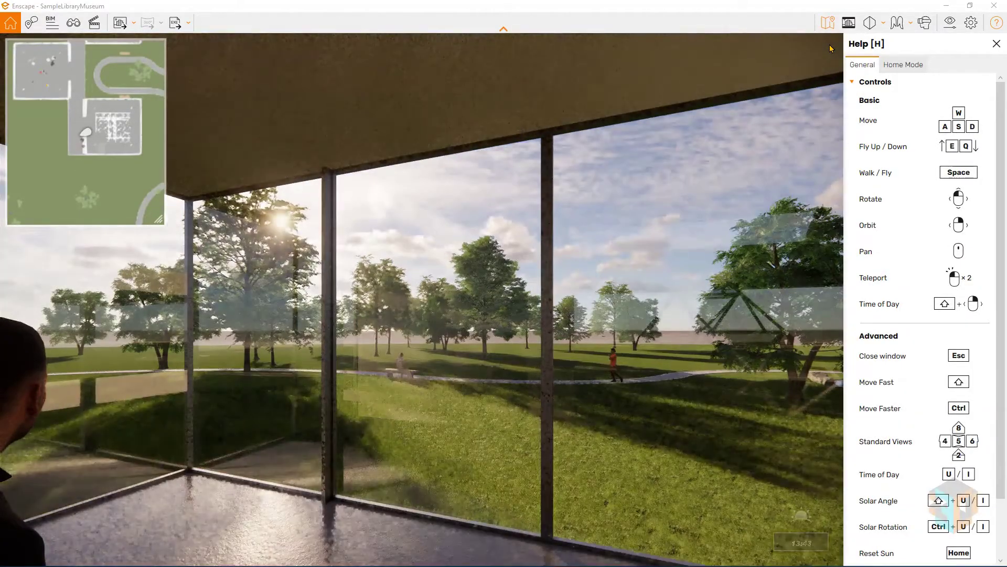
{"action": "key", "text": "i"}
{"action": "key", "text": "i"}
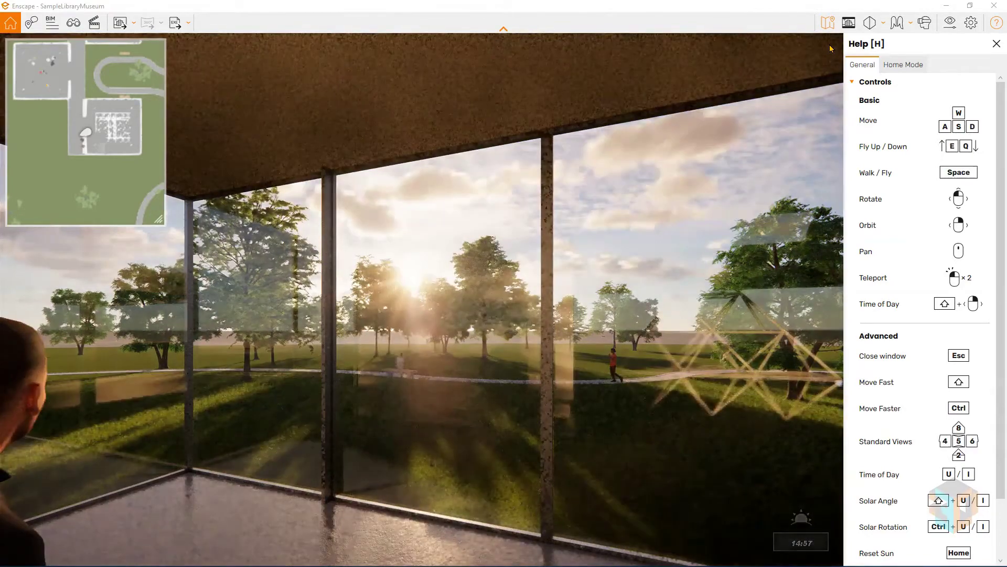
{"action": "key", "text": "i"}
{"action": "key", "text": "i"}
{"action": "key", "text": "i"}
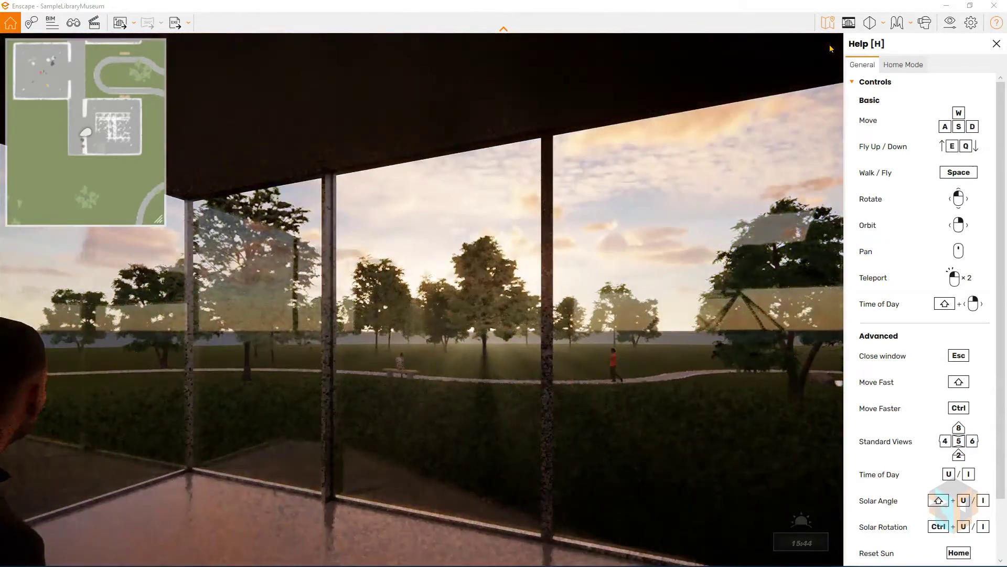
{"action": "key", "text": "i"}
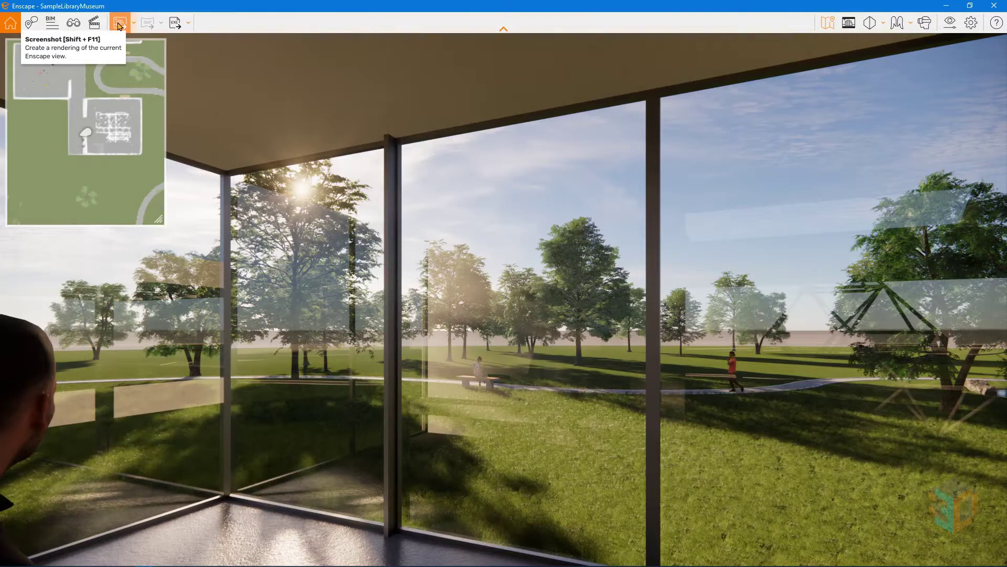
Step: Examine the Custom Preset's camera, image, atmosphere, sky and output options in the visual settings
{"action": "left_click", "coordinate": [133, 24]}
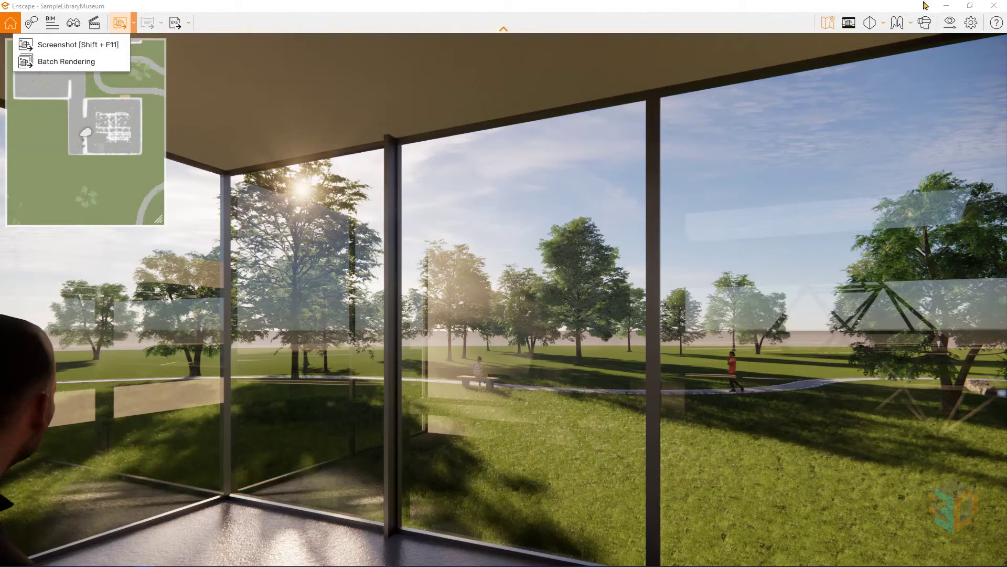
{"action": "left_click", "coordinate": [952, 25]}
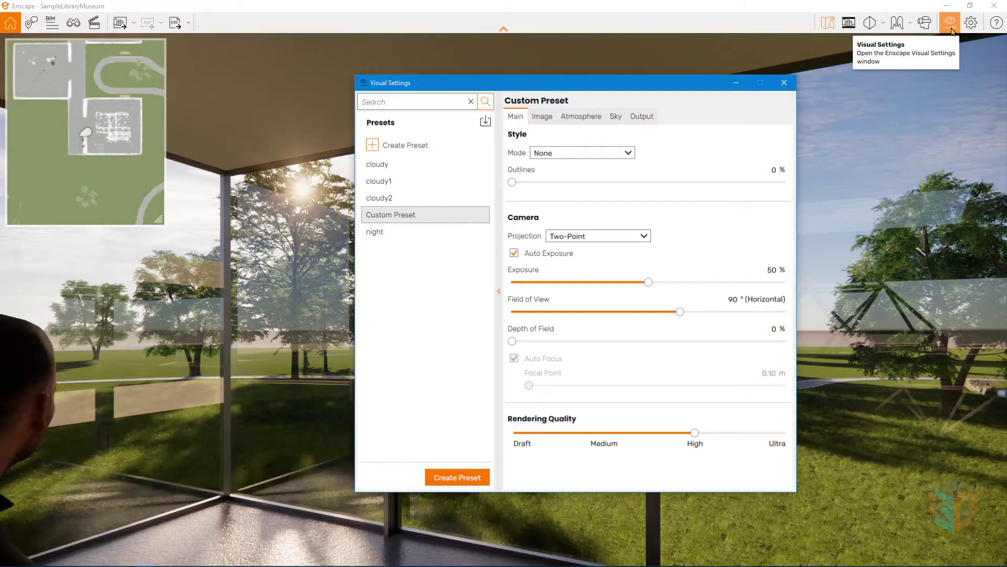
{"action": "left_click", "coordinate": [542, 116]}
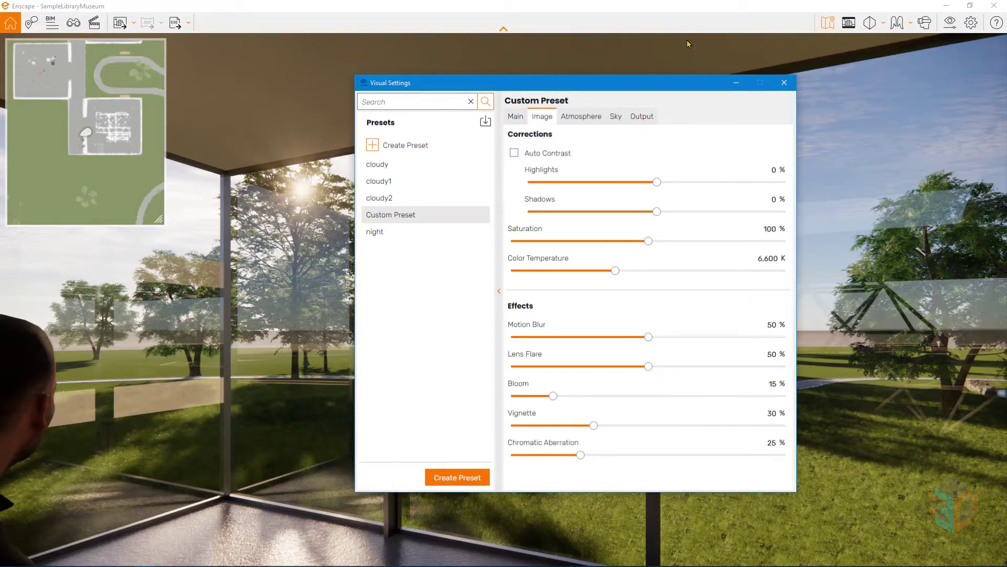
{"action": "left_click", "coordinate": [580, 116]}
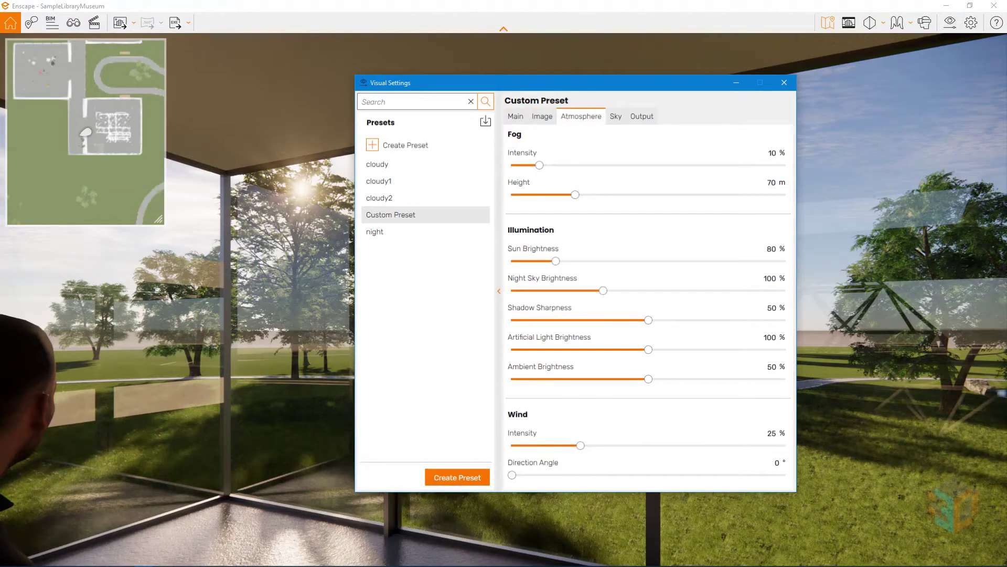
{"action": "left_click", "coordinate": [616, 116]}
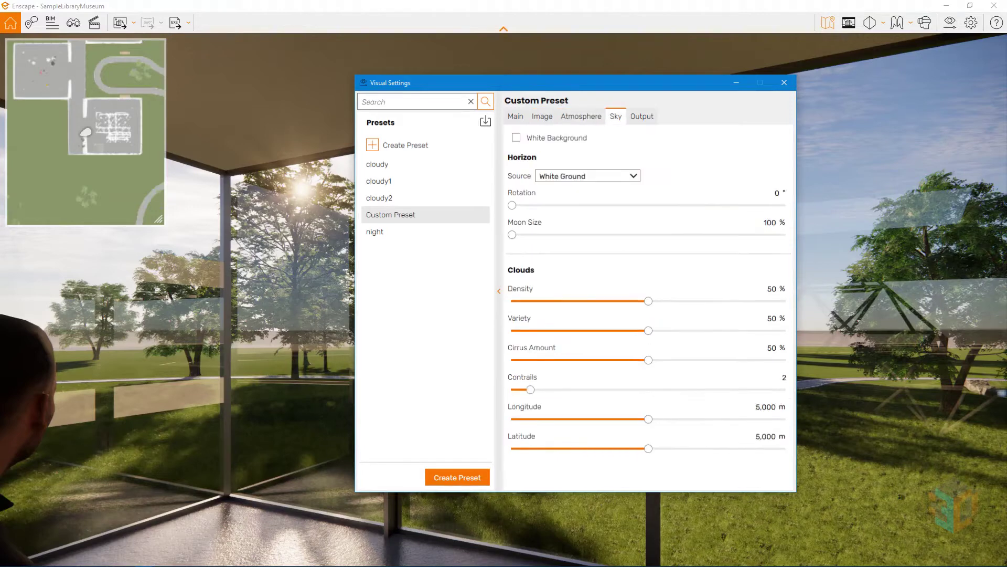
{"action": "left_click", "coordinate": [642, 116]}
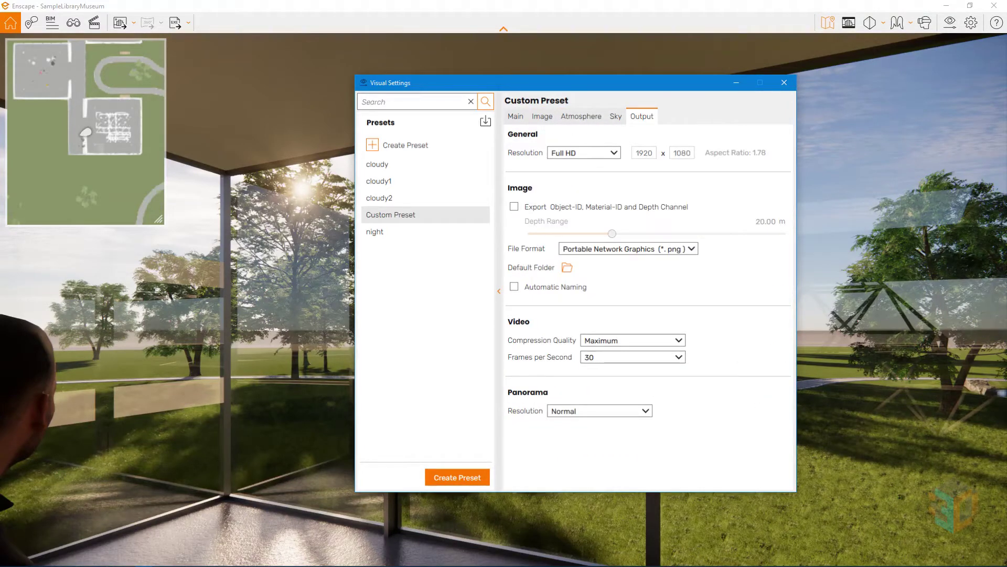
{"action": "left_click", "coordinate": [515, 116]}
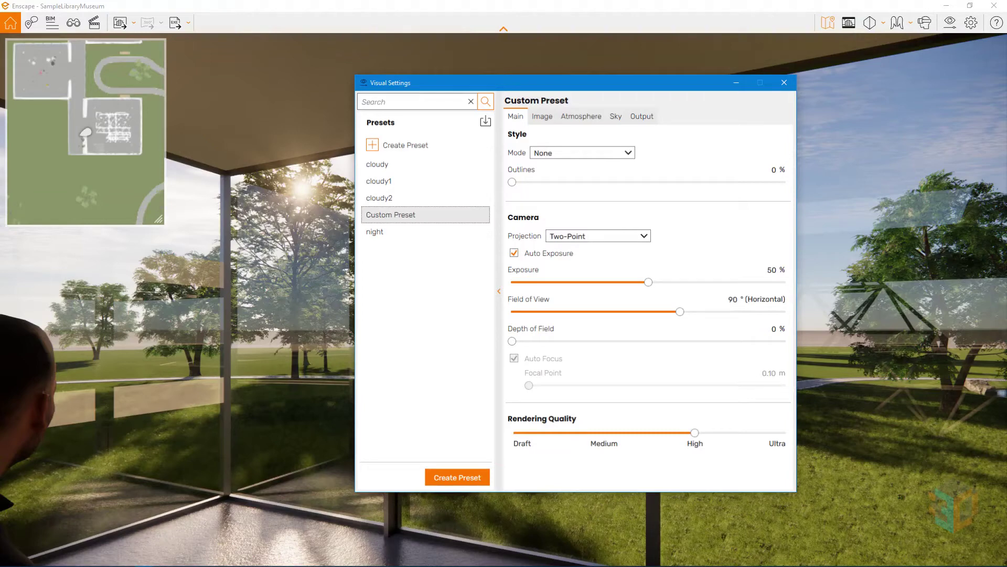
Step: Batch render the views south1, south2, South3, South4 and south5
{"action": "left_click", "coordinate": [134, 23]}
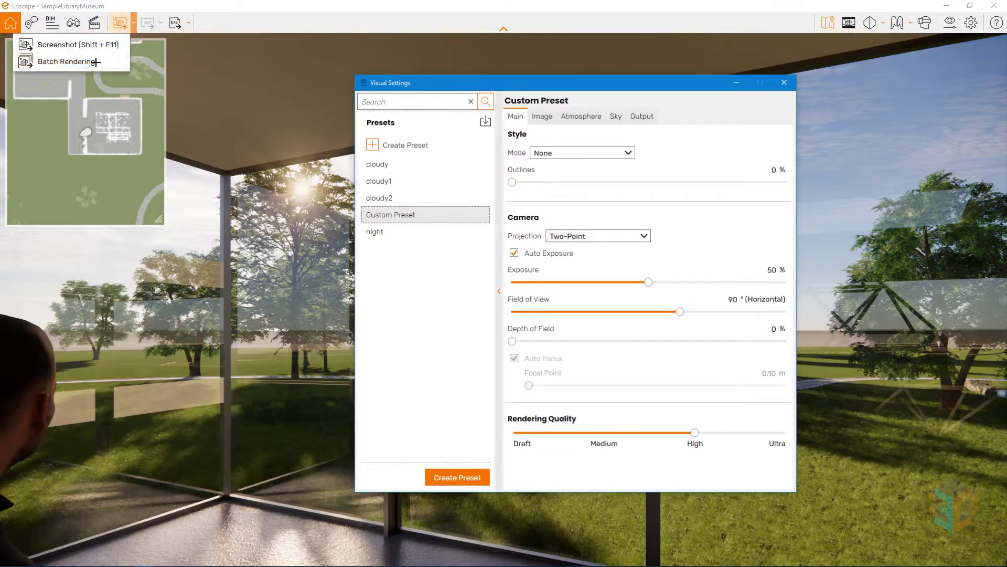
{"action": "left_click", "coordinate": [96, 62]}
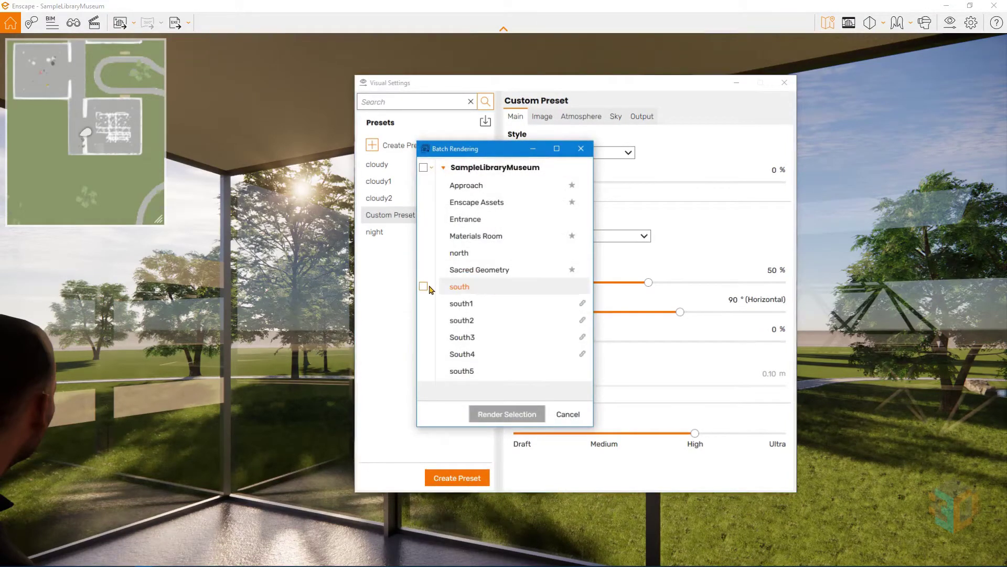
{"action": "left_click", "coordinate": [424, 303]}
{"action": "left_click", "coordinate": [423, 320]}
{"action": "left_click", "coordinate": [424, 337]}
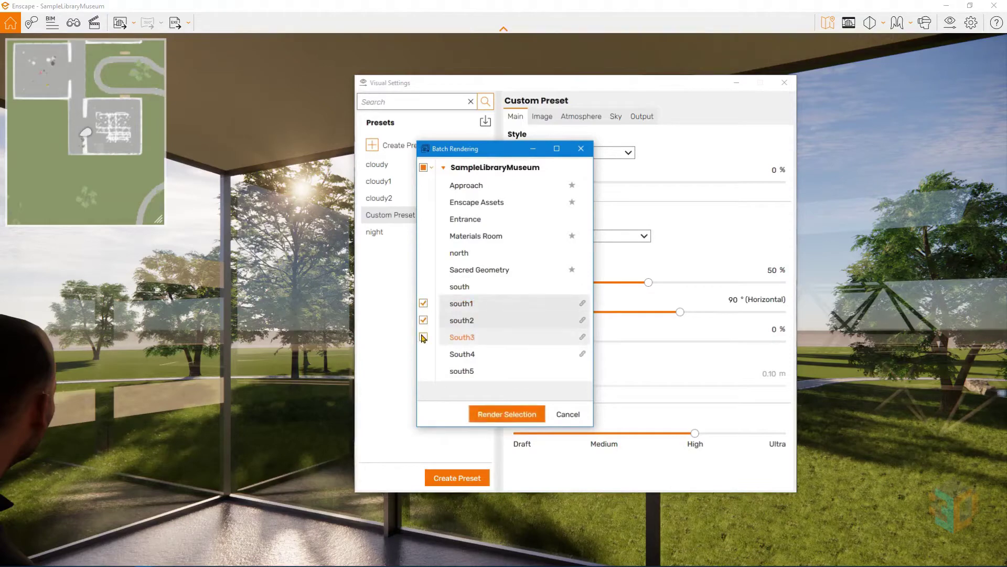
{"action": "left_click", "coordinate": [423, 354]}
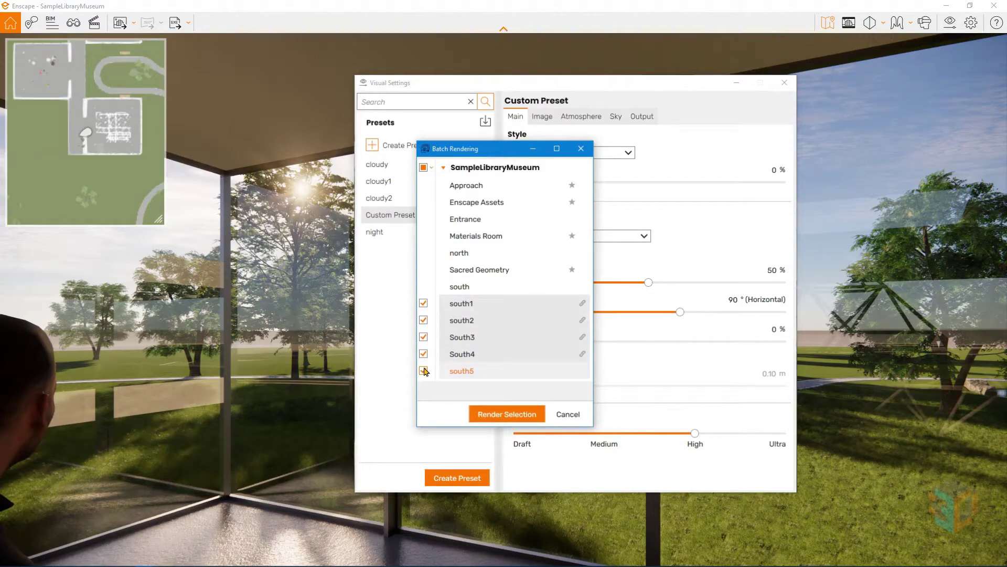
{"action": "left_click", "coordinate": [423, 371]}
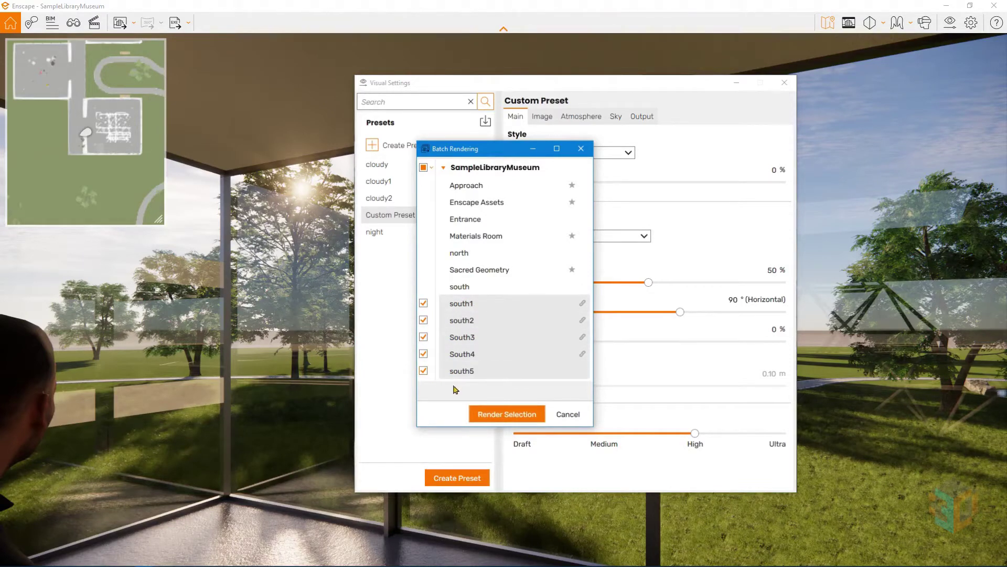
{"action": "left_click", "coordinate": [521, 414]}
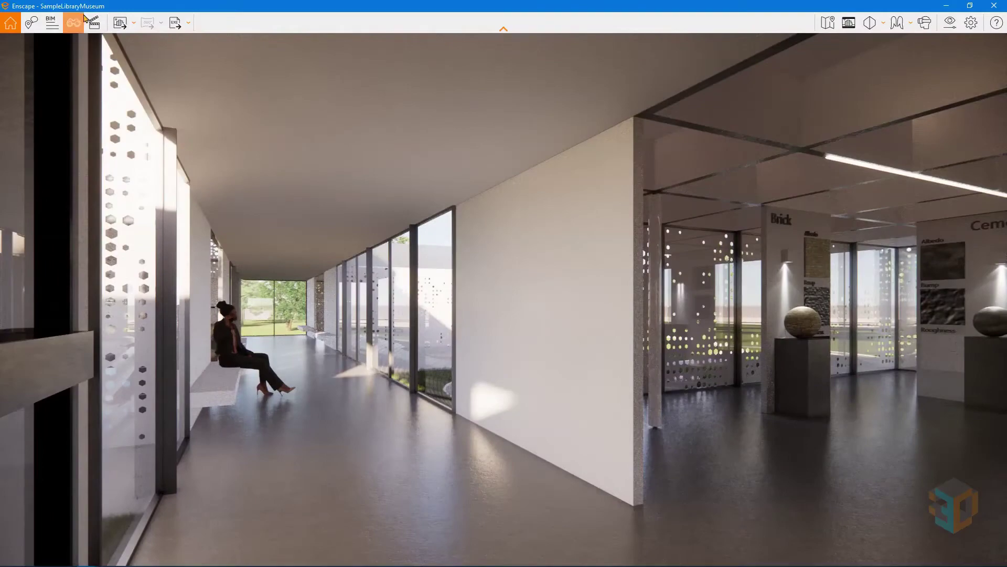
Step: Check the video path's keyframes and export it as the MP4 video walkthrough in Full HD, Maximum compression quality and 30 frames per second
{"action": "left_click", "coordinate": [94, 24]}
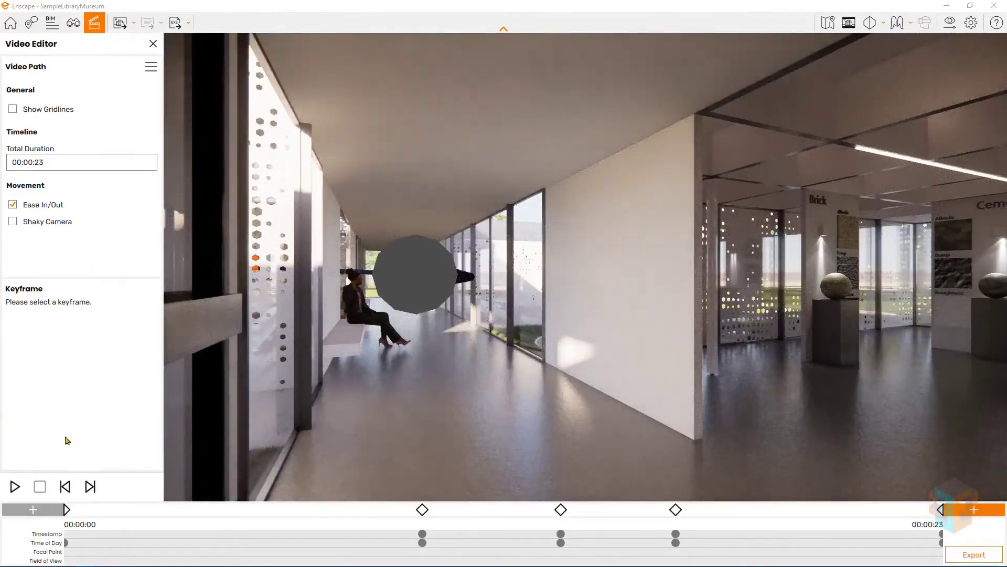
{"action": "left_click", "coordinate": [64, 486]}
{"action": "left_click", "coordinate": [89, 487]}
{"action": "left_click", "coordinate": [89, 487]}
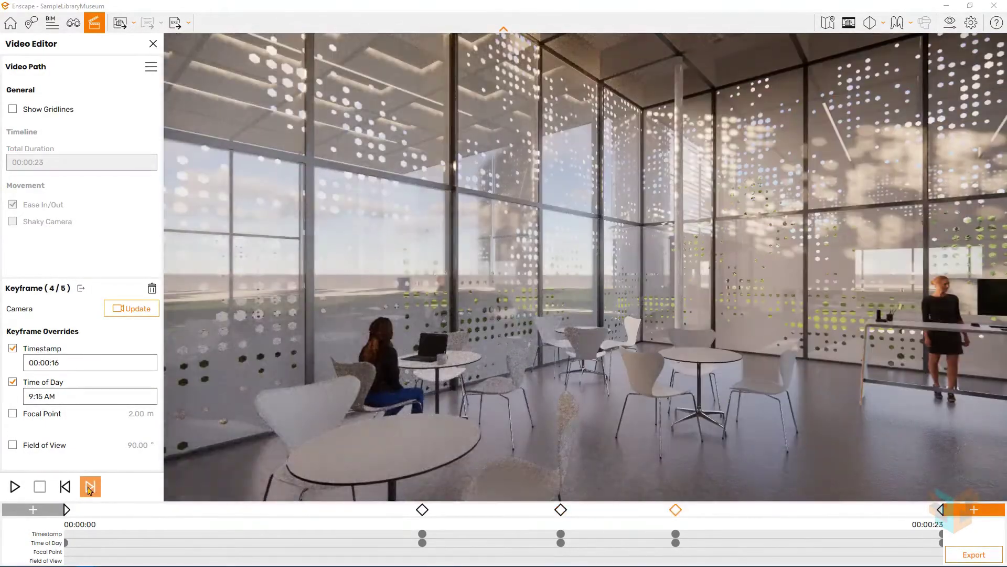
{"action": "left_click", "coordinate": [90, 487]}
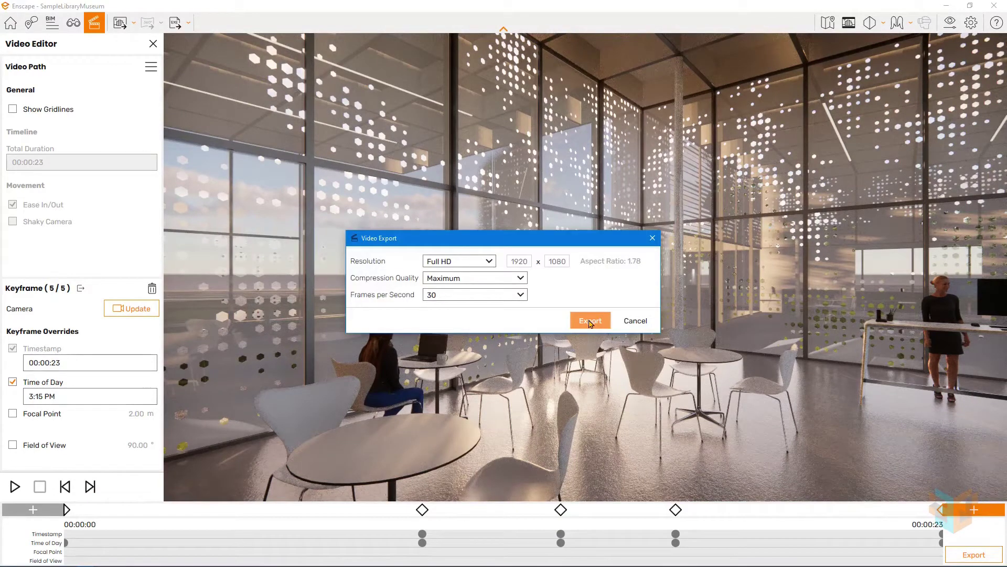
{"action": "left_click", "coordinate": [590, 323]}
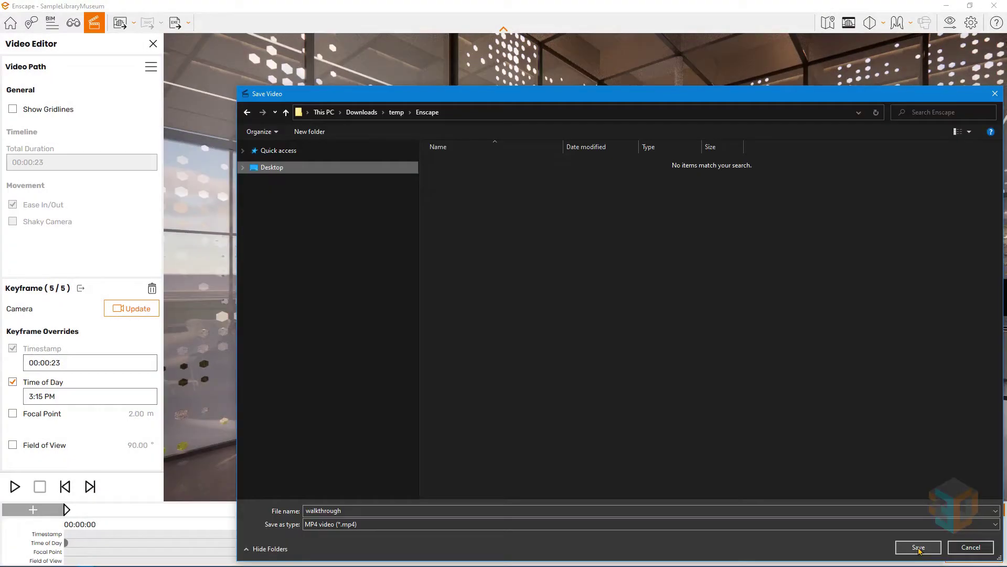
{"action": "left_click", "coordinate": [918, 547]}
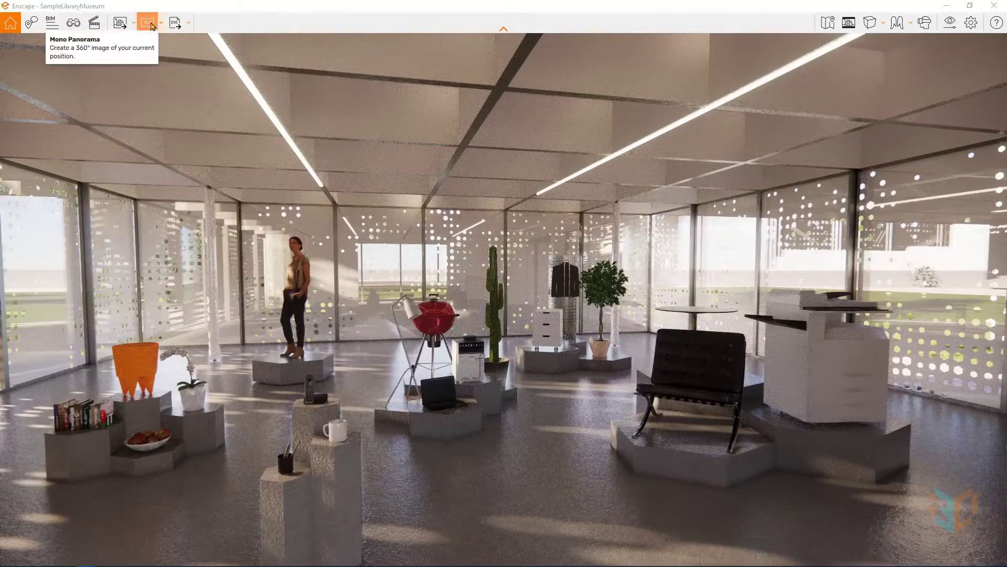
Step: Render a mono panorama of the asset exhibit room and upload it to the cloud from SketchUp's upload manager
{"action": "left_click", "coordinate": [162, 24]}
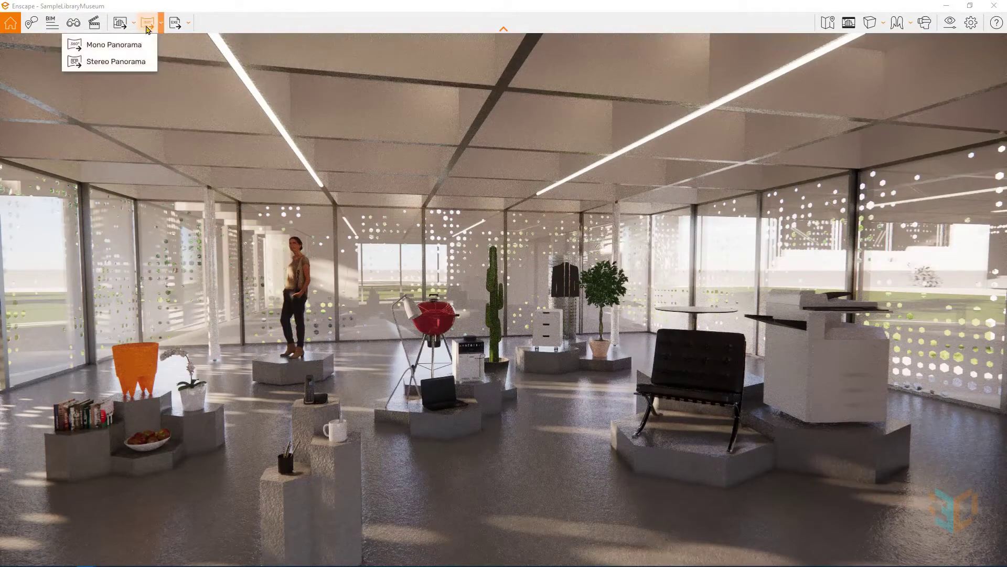
{"action": "left_click", "coordinate": [129, 49]}
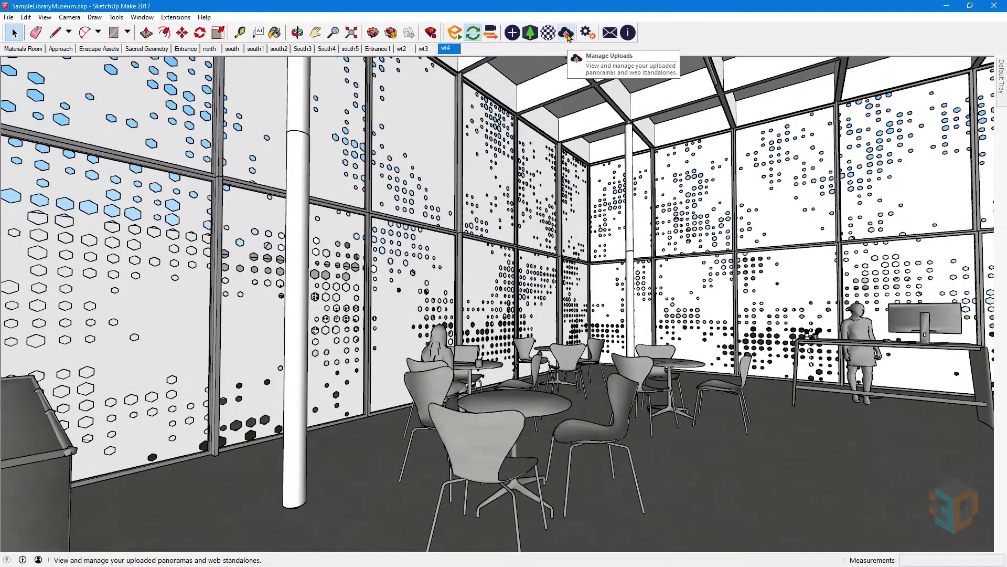
{"action": "left_click", "coordinate": [566, 33]}
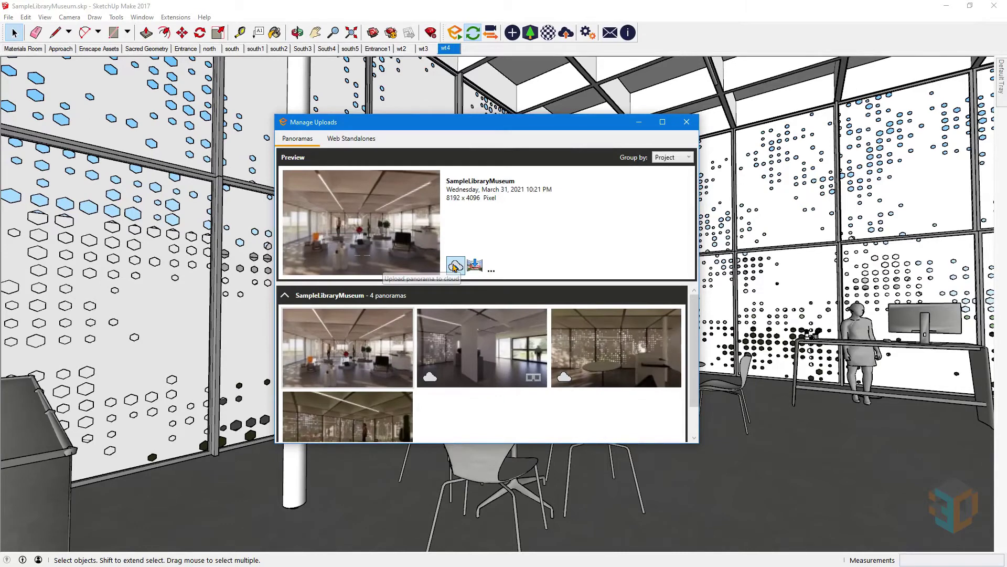
{"action": "left_click", "coordinate": [455, 266]}
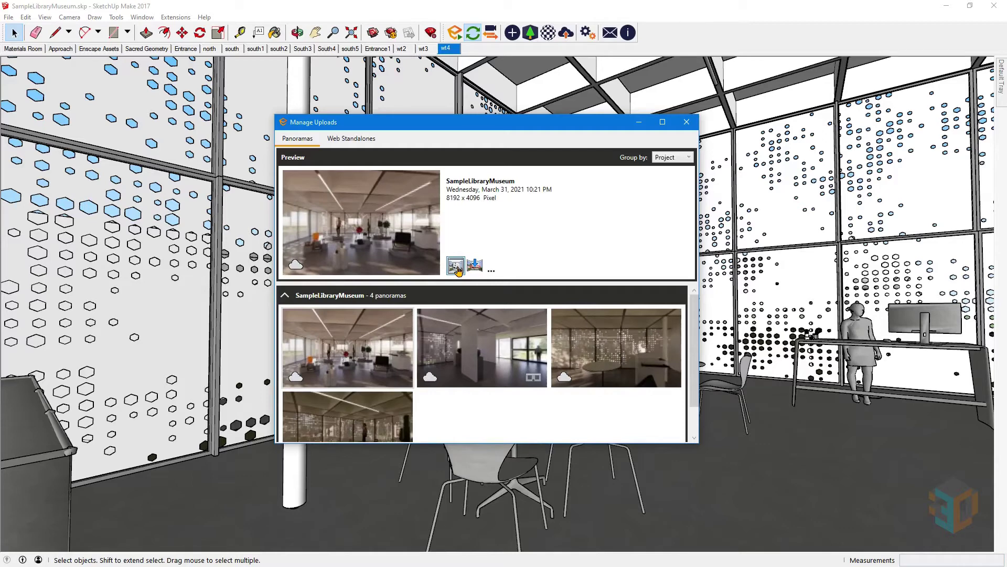
Step: Open the uploaded panorama in the web browser, show it full screen and look around the room
{"action": "left_click", "coordinate": [456, 266]}
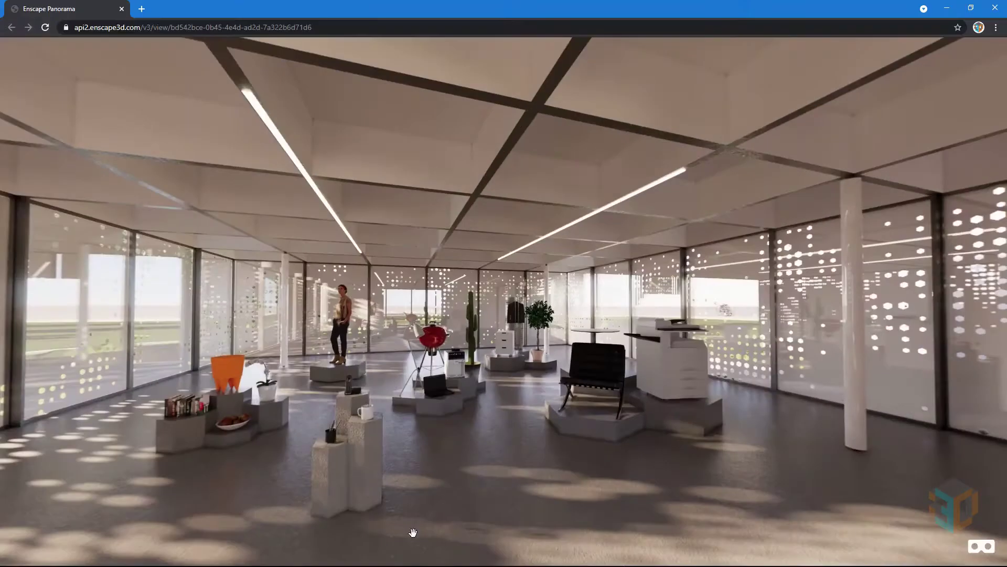
{"action": "left_click", "coordinate": [986, 550]}
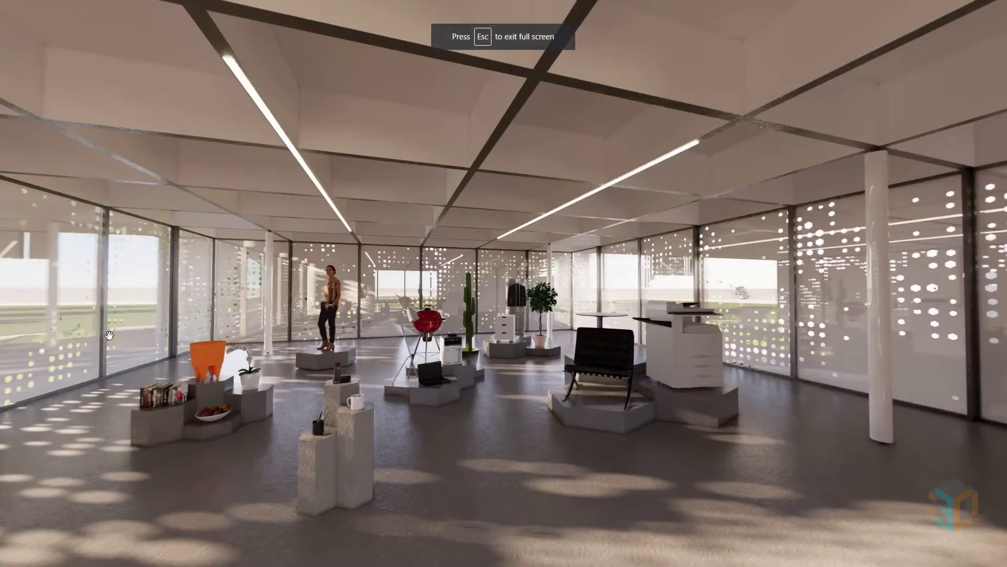
{"action": "left_click_drag", "start_coordinate": [29, 345], "coordinate": [739, 386]}
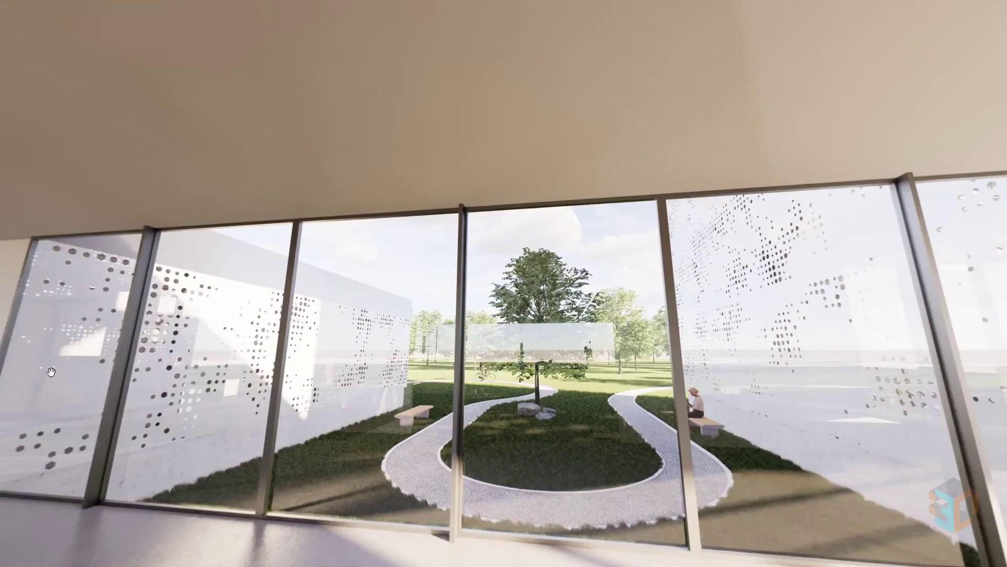
{"action": "left_click_drag", "start_coordinate": [51, 372], "coordinate": [829, 385]}
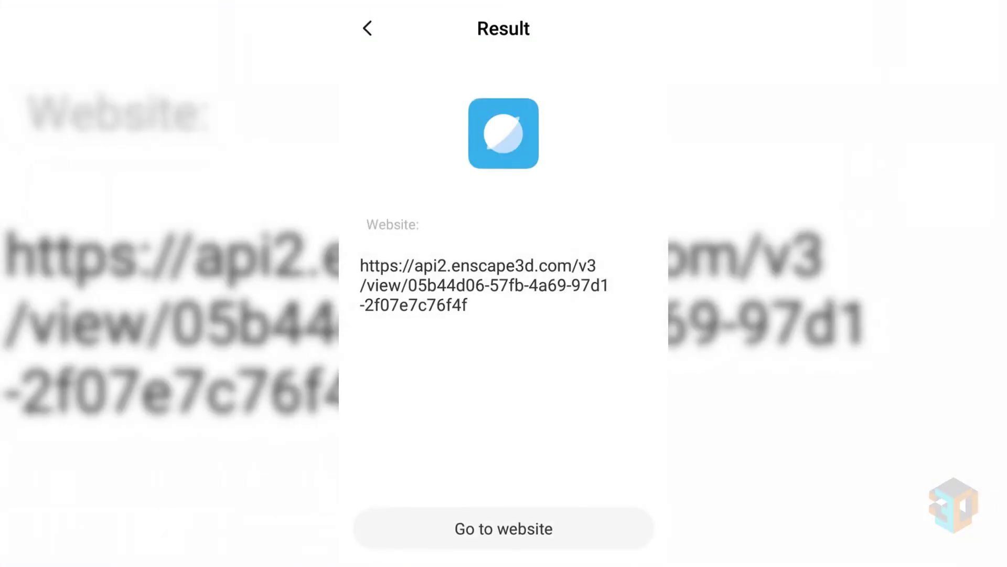
Step: Open the scanned panorama link in the phone's web browser
{"action": "left_click", "coordinate": [504, 529]}
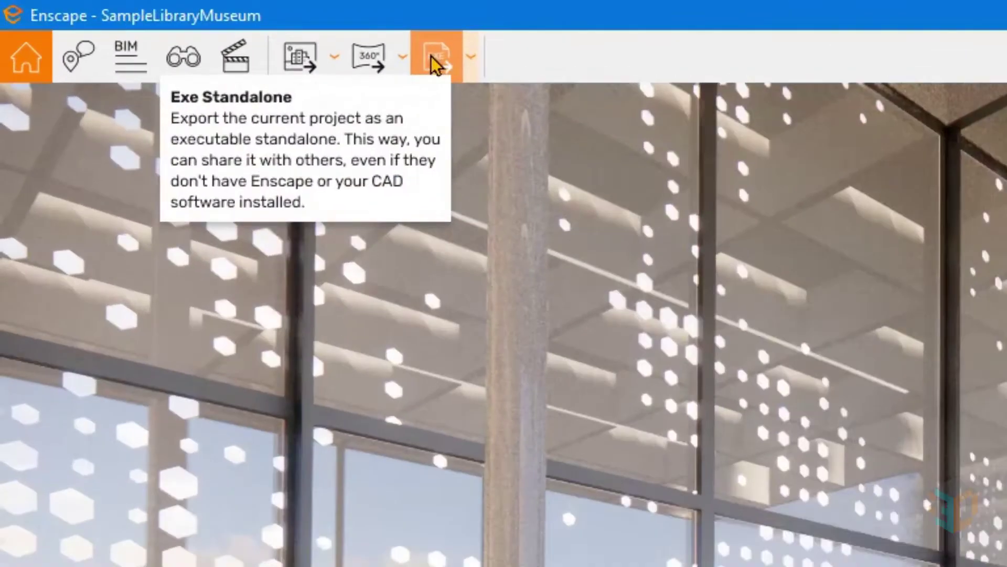
Step: Export the museum project from Enscape as a web standalone
{"action": "left_click", "coordinate": [469, 59]}
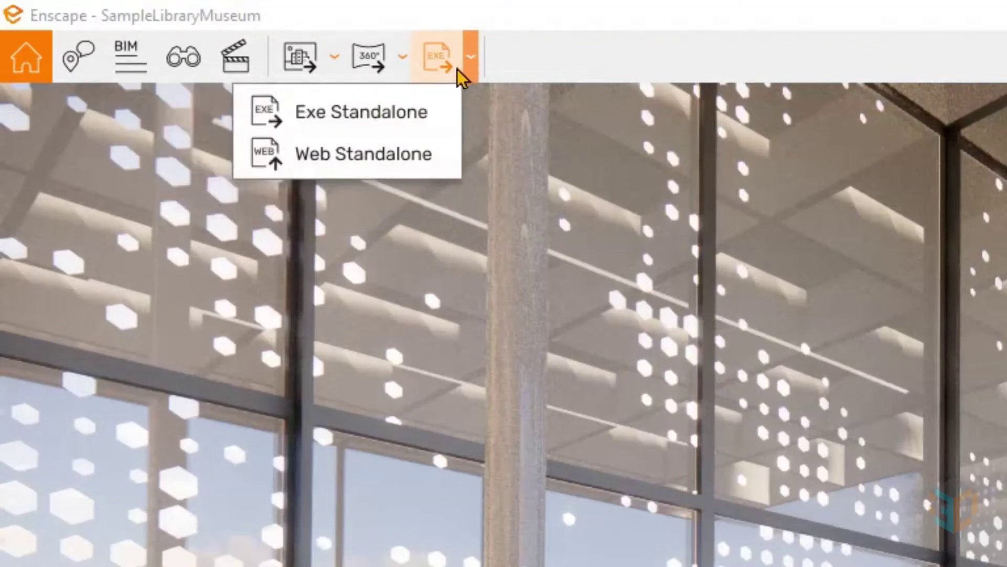
{"action": "left_click", "coordinate": [430, 159]}
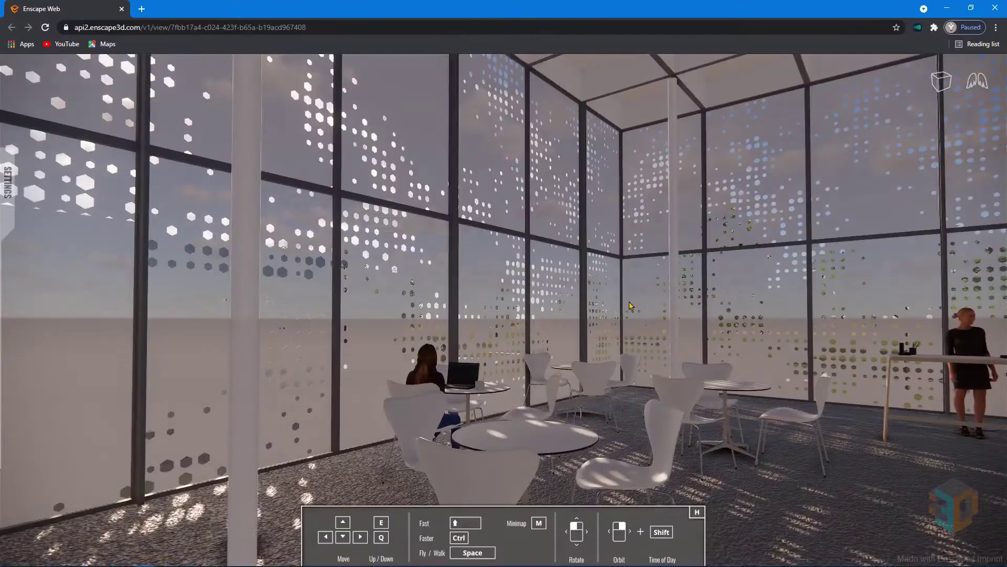
Step: Explore the web standalone in the browser, looking around the café and lounge and walking down the corridor to the IES Profiles room
{"action": "key", "text": "w"}
{"action": "key", "text": "w"}
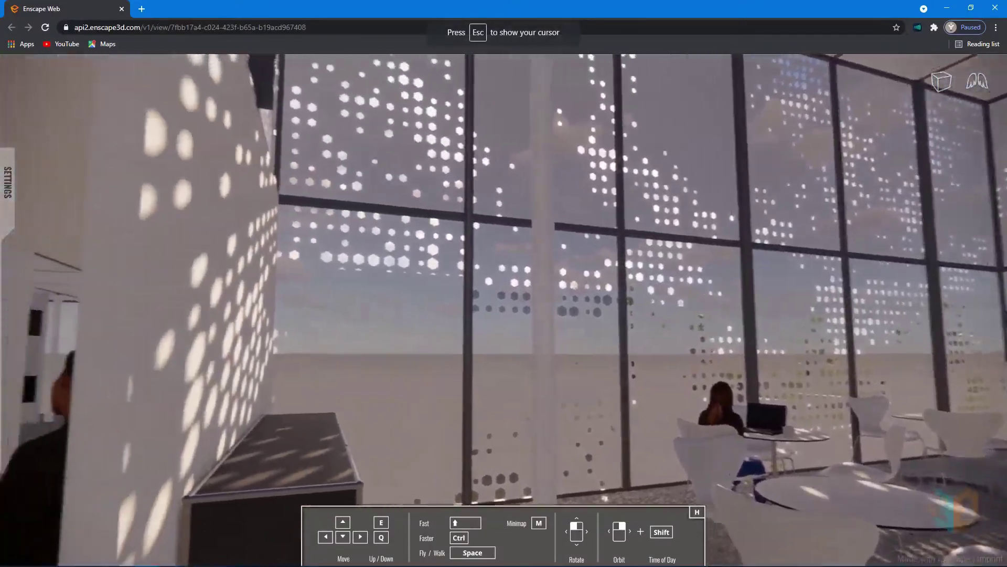
{"action": "key", "text": "w"}
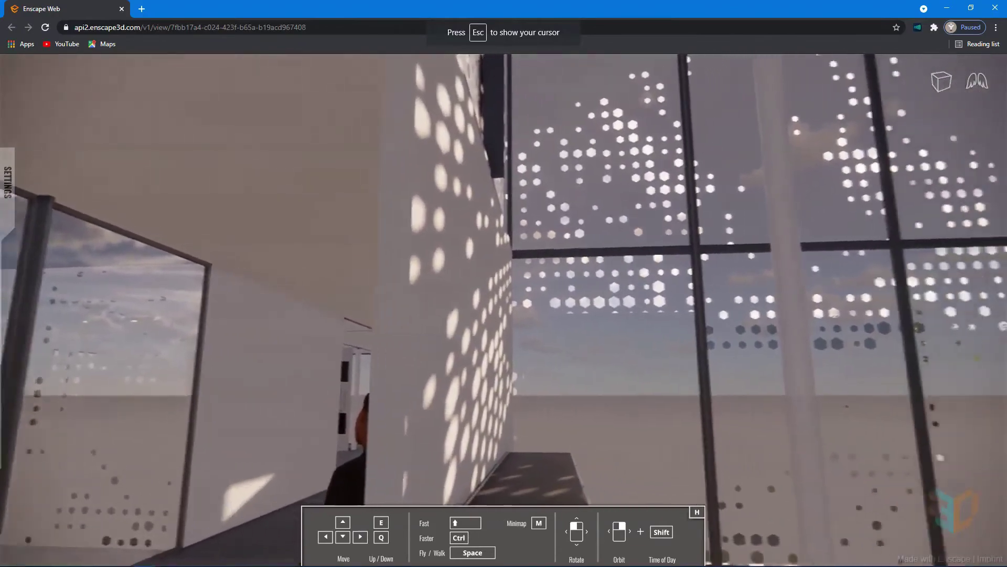
{"action": "key", "text": "w"}
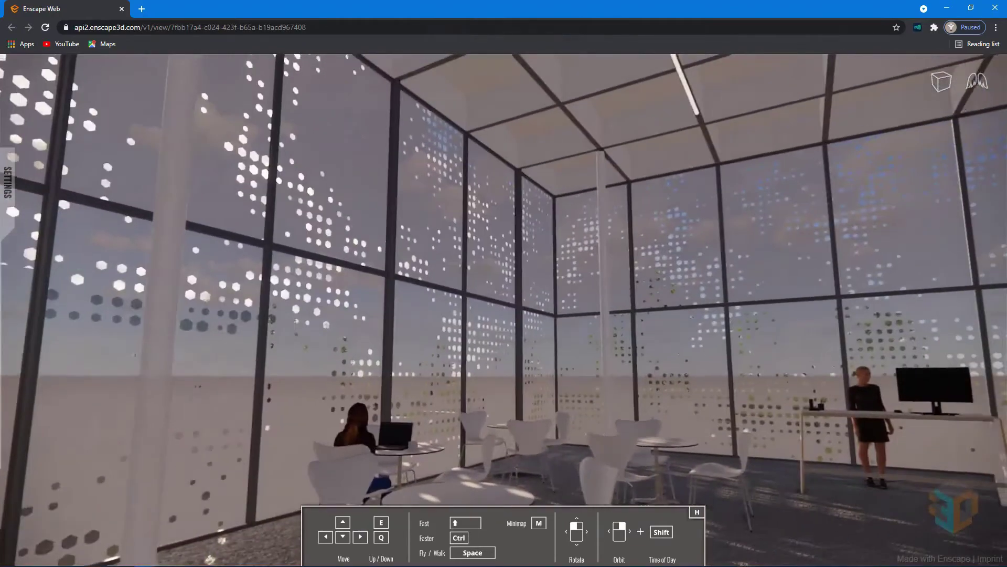
{"action": "key", "text": "w"}
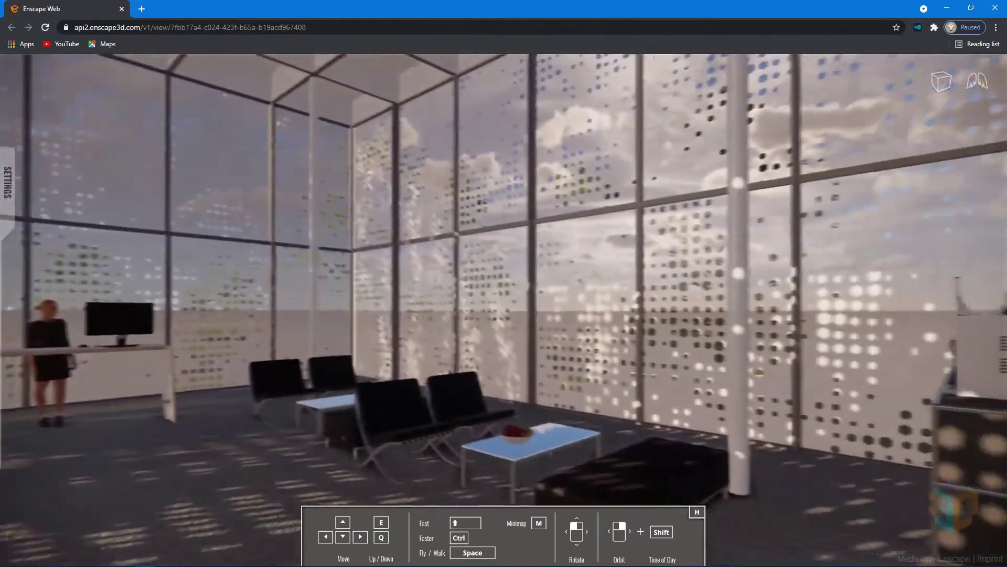
{"action": "key", "text": "w"}
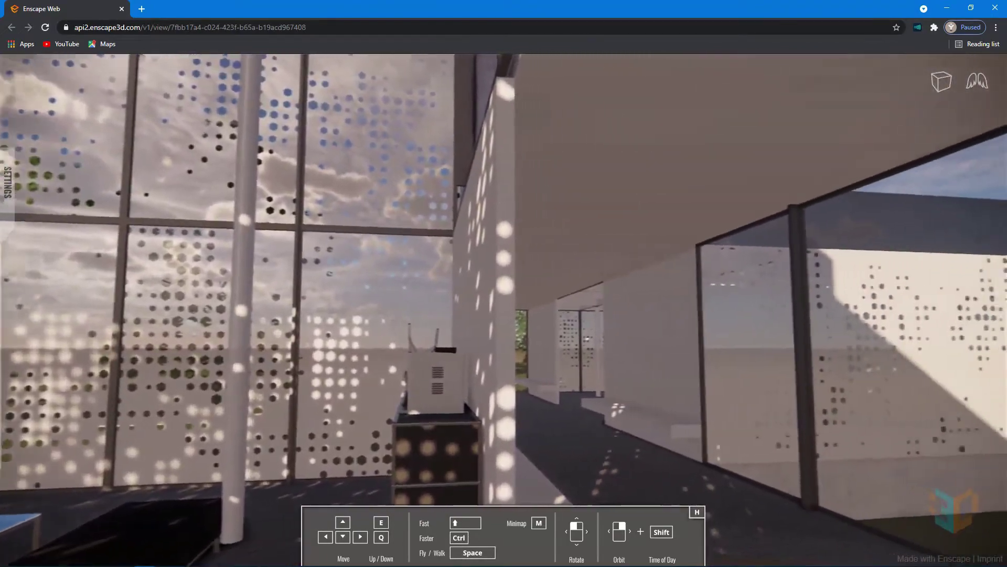
{"action": "key", "text": "w"}
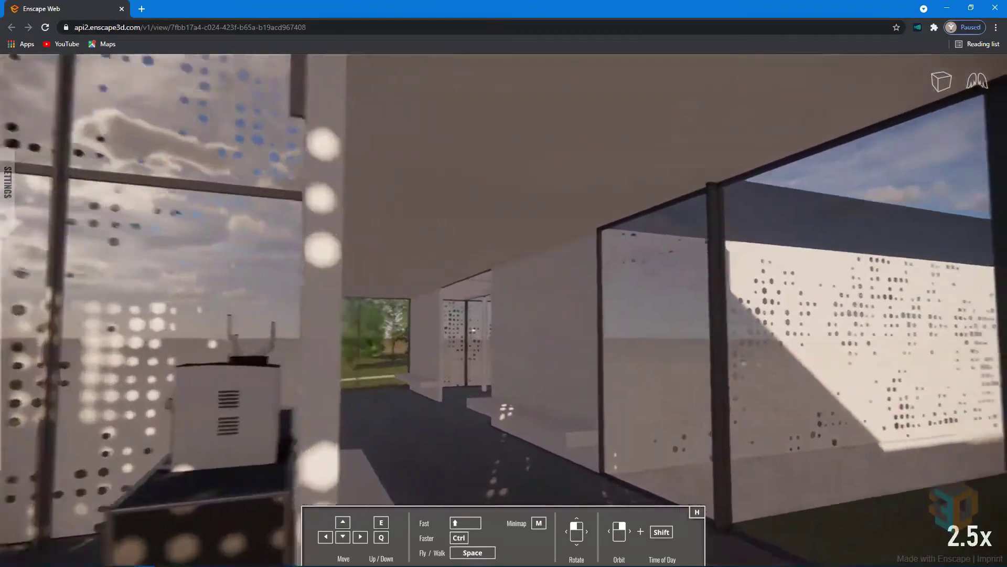
{"action": "key", "text": "w"}
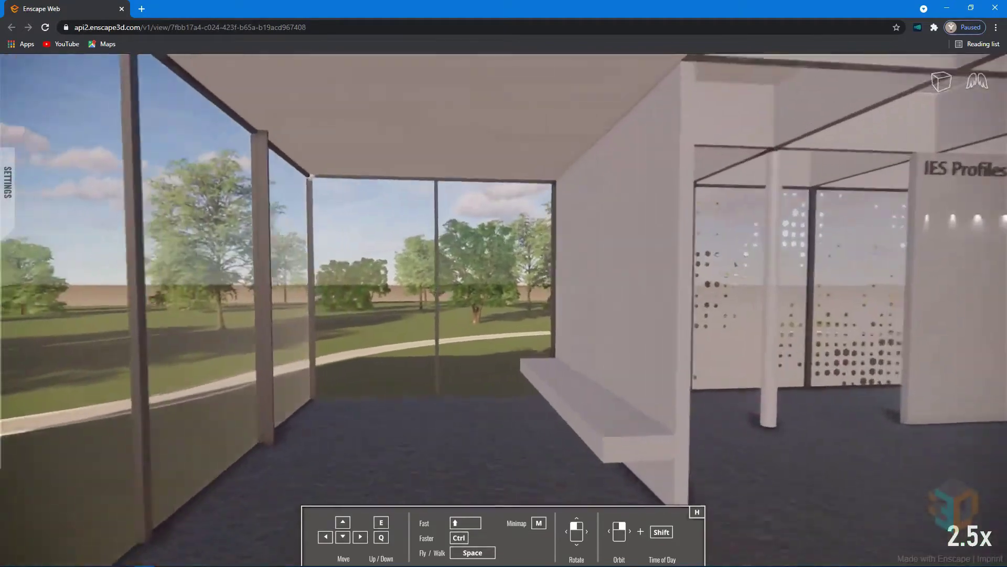
{"action": "key", "text": "w"}
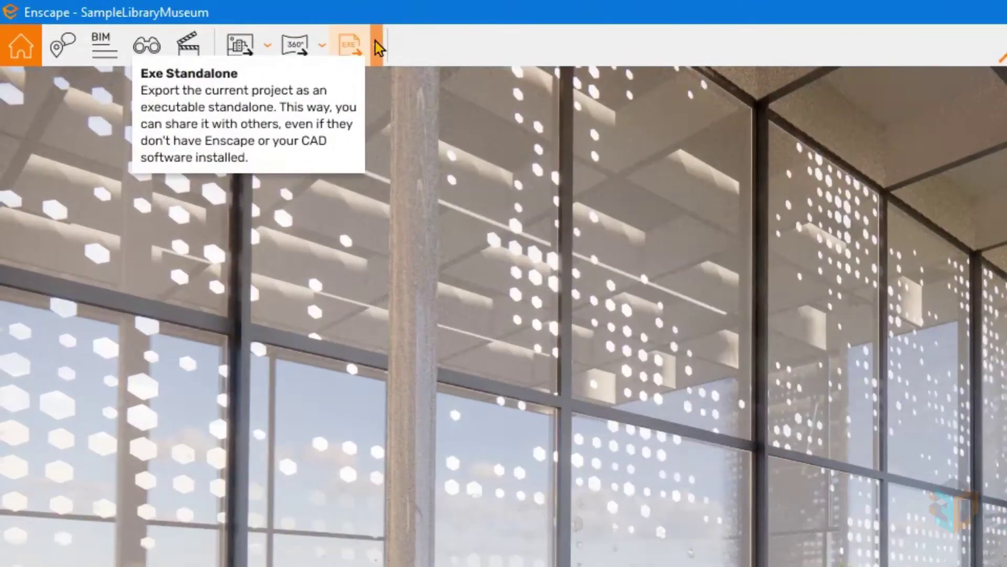
Step: Export the project from Enscape as an executable standalone named Enscape__SampleLibraryMuseum.exe in the output folder
{"action": "left_click", "coordinate": [188, 21]}
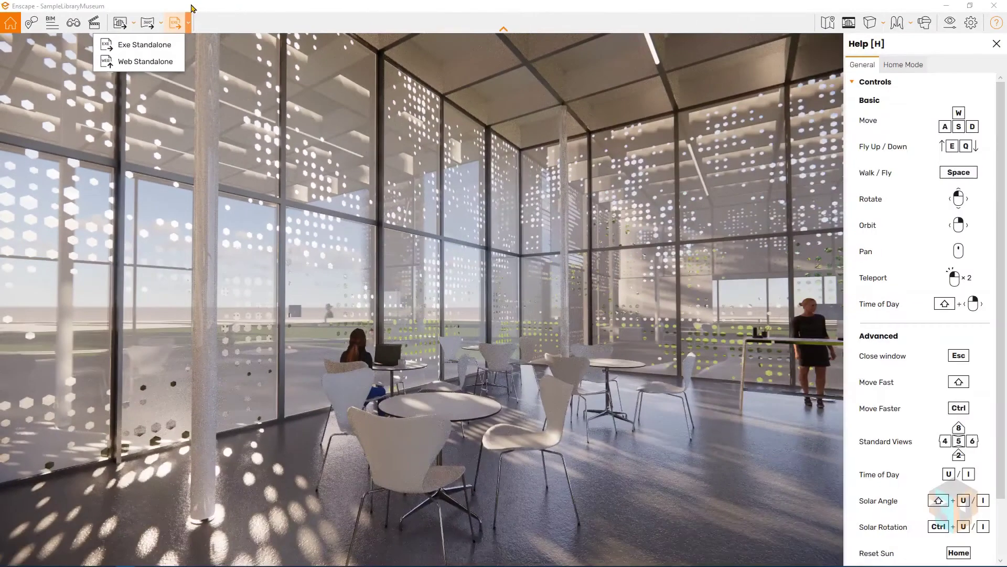
{"action": "left_click", "coordinate": [165, 44]}
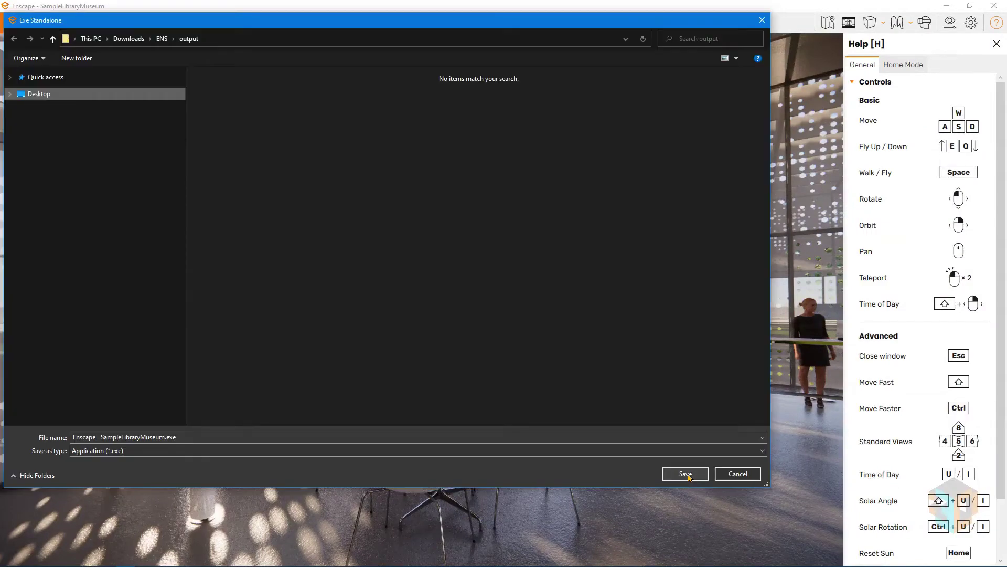
{"action": "left_click", "coordinate": [687, 475]}
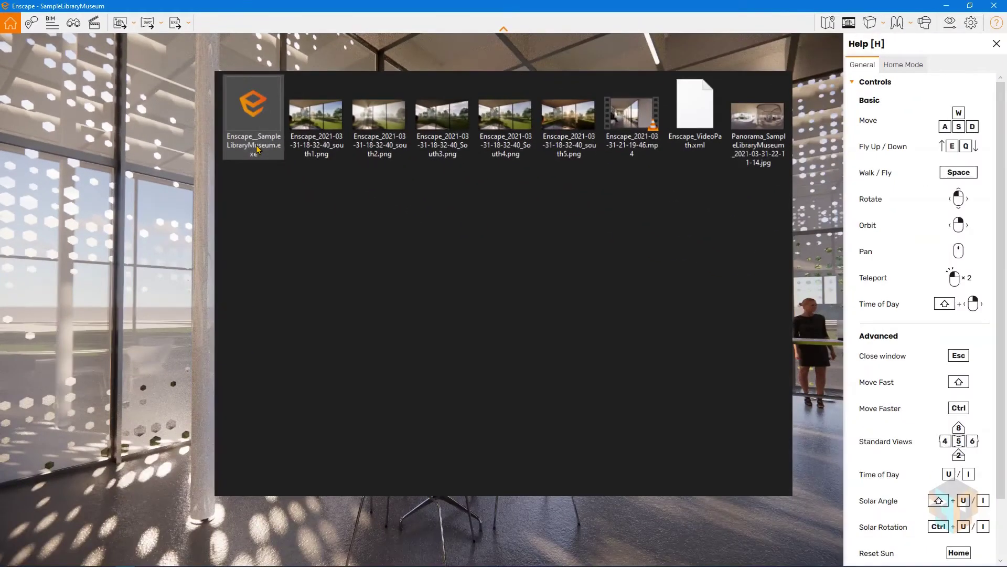
Step: Launch the exported Enscape__SampleLibraryMuseum.exe and switch its projection to two-point perspective
{"action": "double_click", "coordinate": [254, 144]}
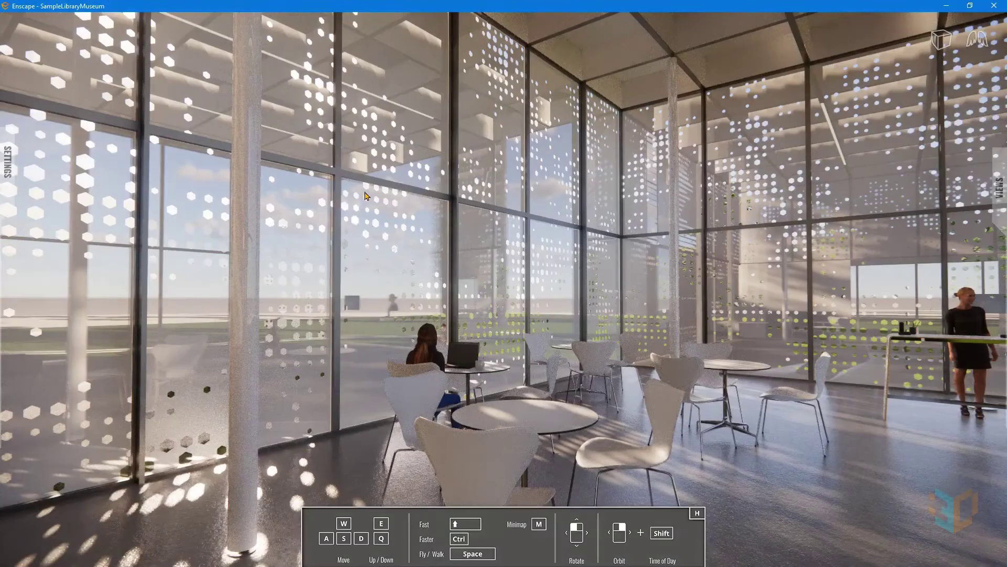
{"action": "left_click", "coordinate": [939, 40]}
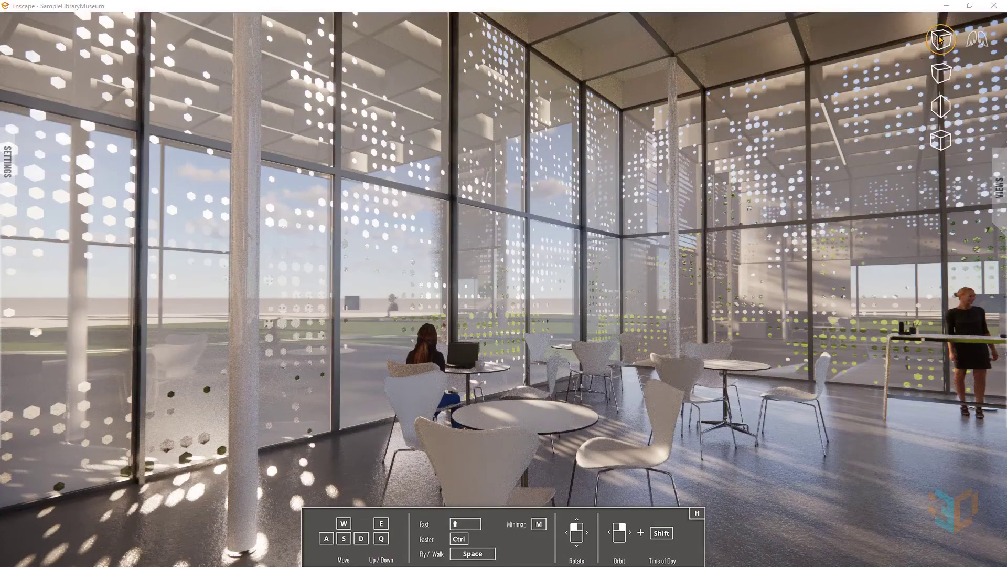
{"action": "left_click", "coordinate": [937, 107]}
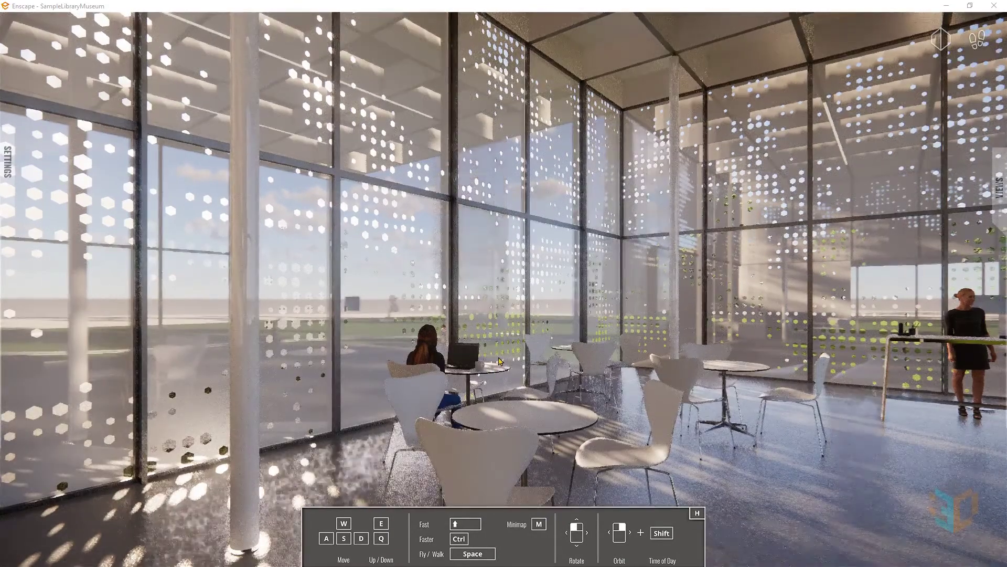
Step: Walk through the executable standalone from the café along the corridor to the glazed side facing the garden
{"action": "left_click_drag", "start_coordinate": [499, 361], "coordinate": [624, 365]}
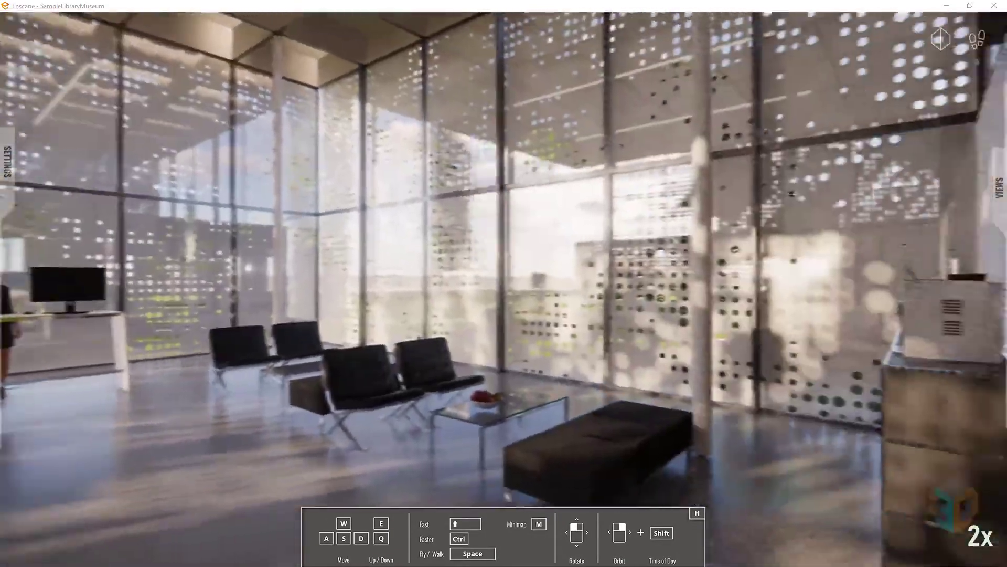
{"action": "key", "text": "w"}
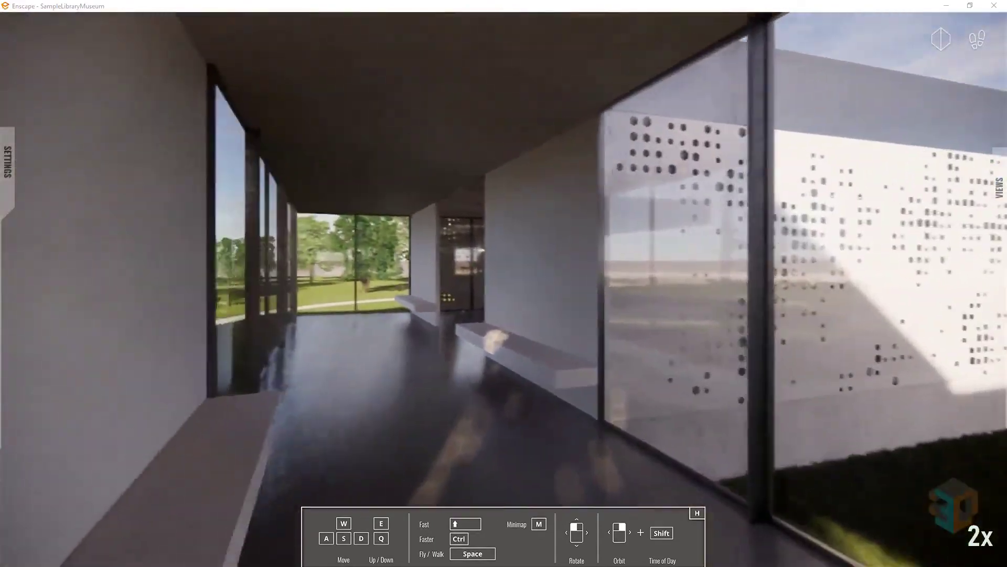
{"action": "key", "text": "w"}
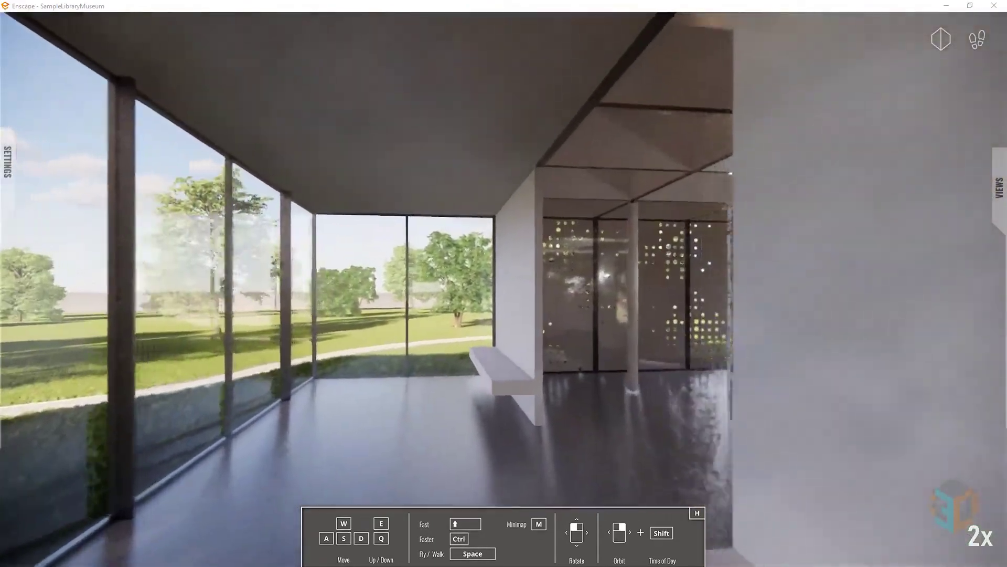
{"action": "key", "text": "w"}
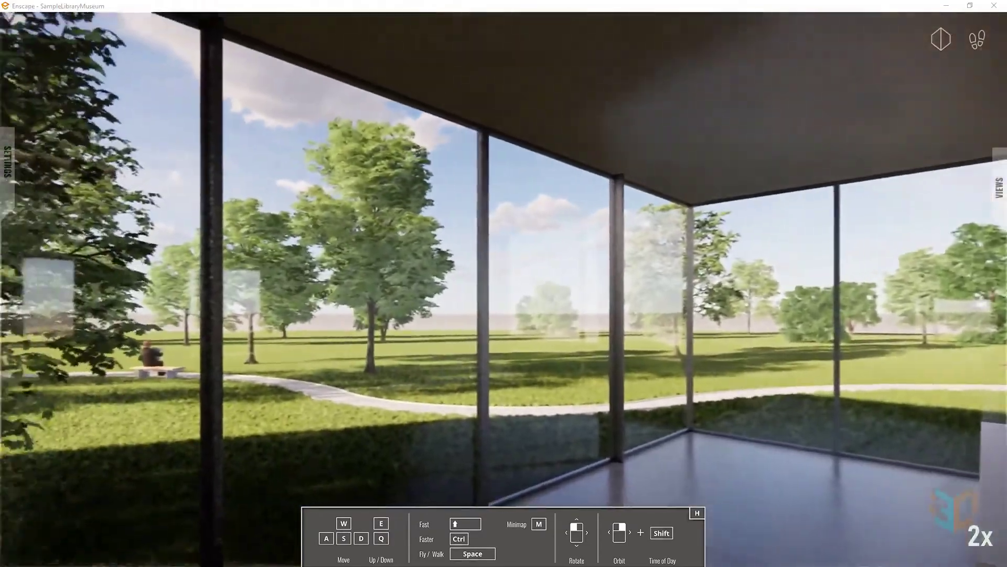
{"action": "key", "text": "a"}
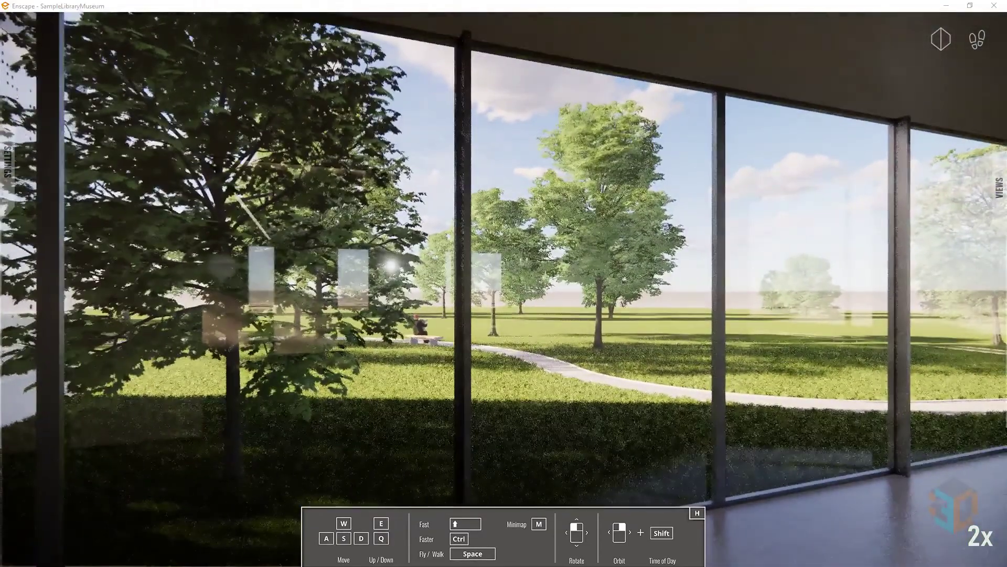
Step: Face the garden through the glass and advance the standalone's time of day from afternoon to dusk
{"action": "key", "text": "a"}
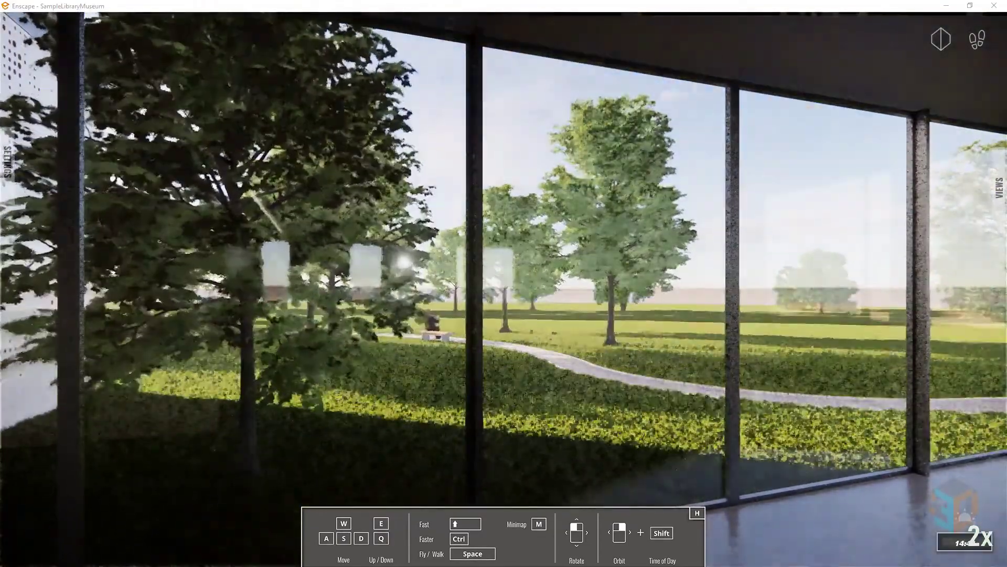
{"action": "key", "text": "i"}
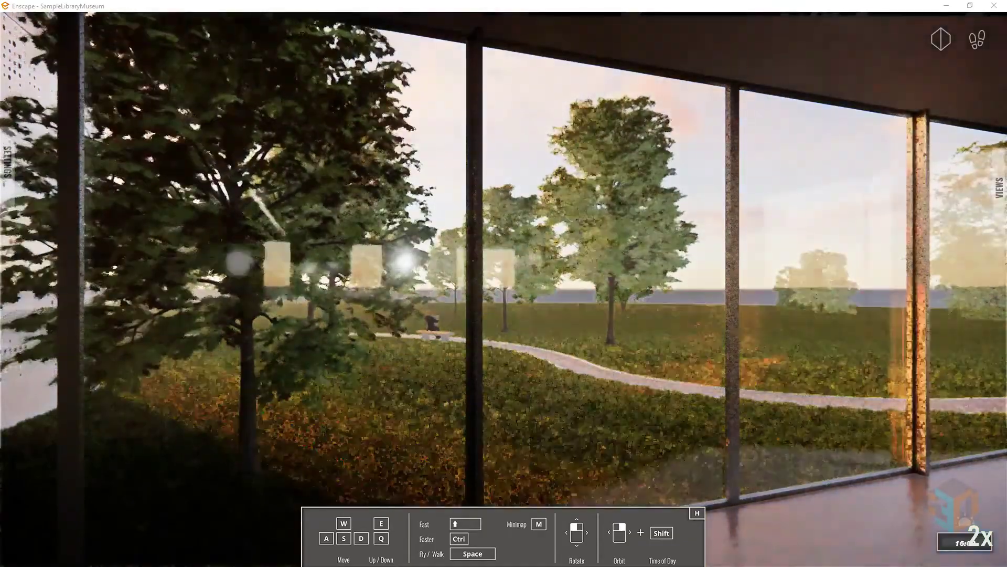
{"action": "key", "text": "i"}
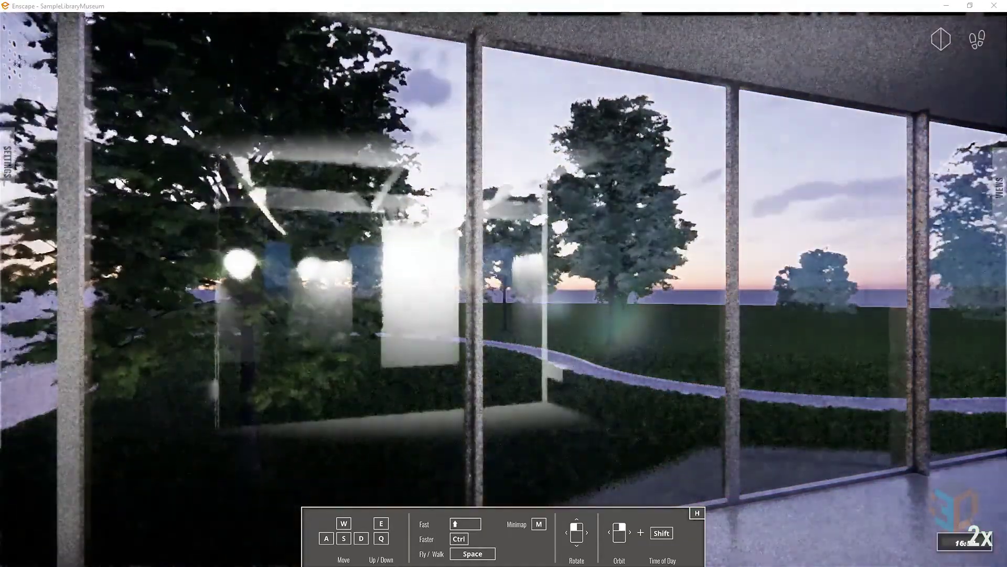